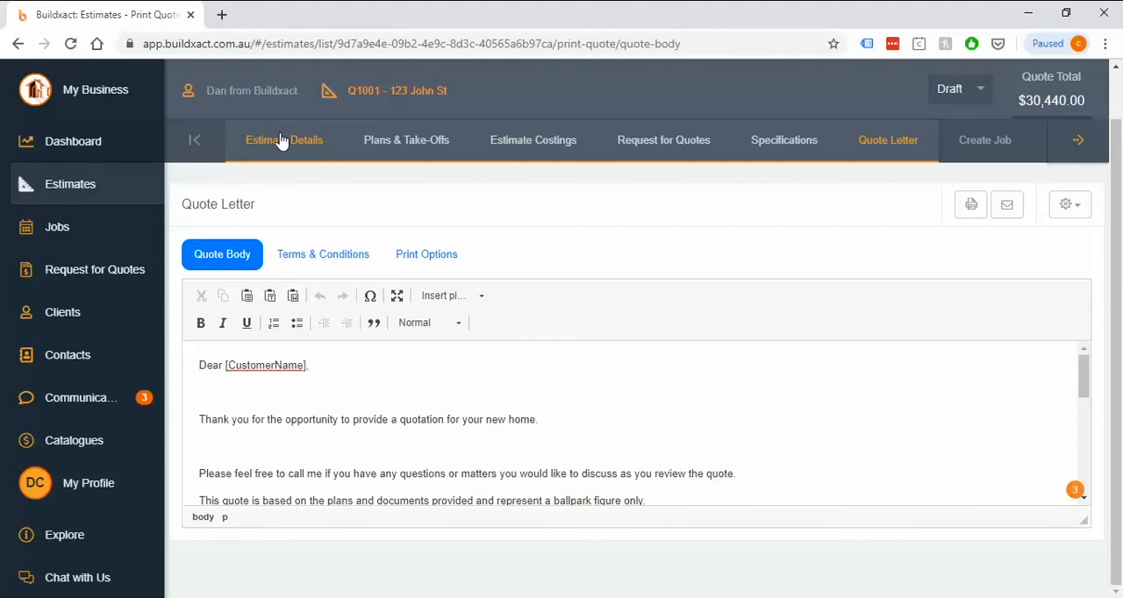
Step: Examine the quote body's available placeholders, the CustomerName placeholder in the greeting, the letter text and the preset options
click(449, 300)
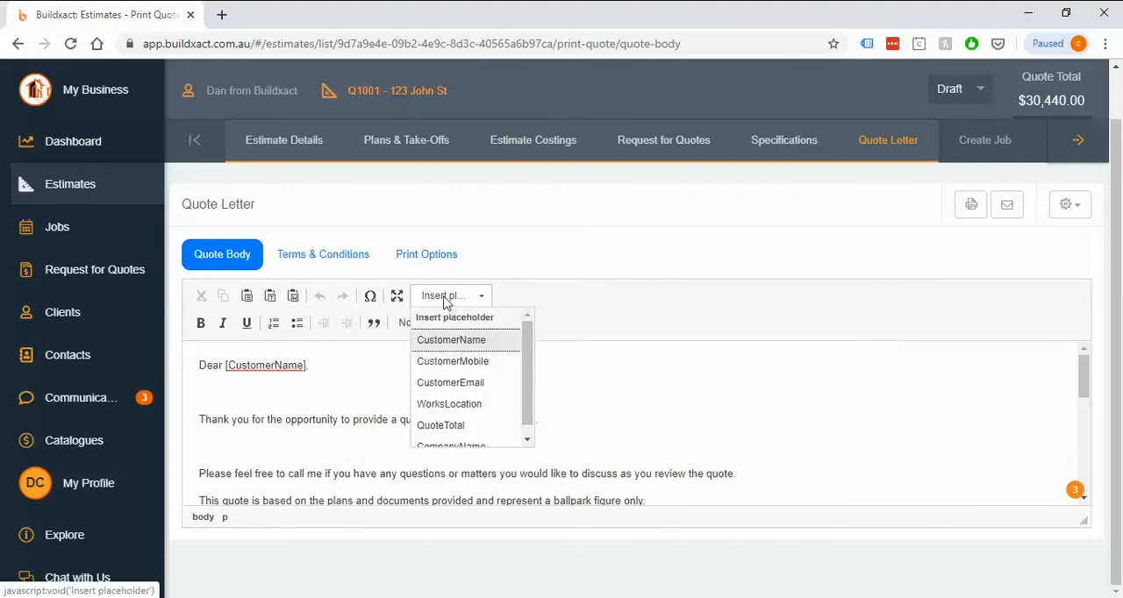
scroll(524, 360, down, 1)
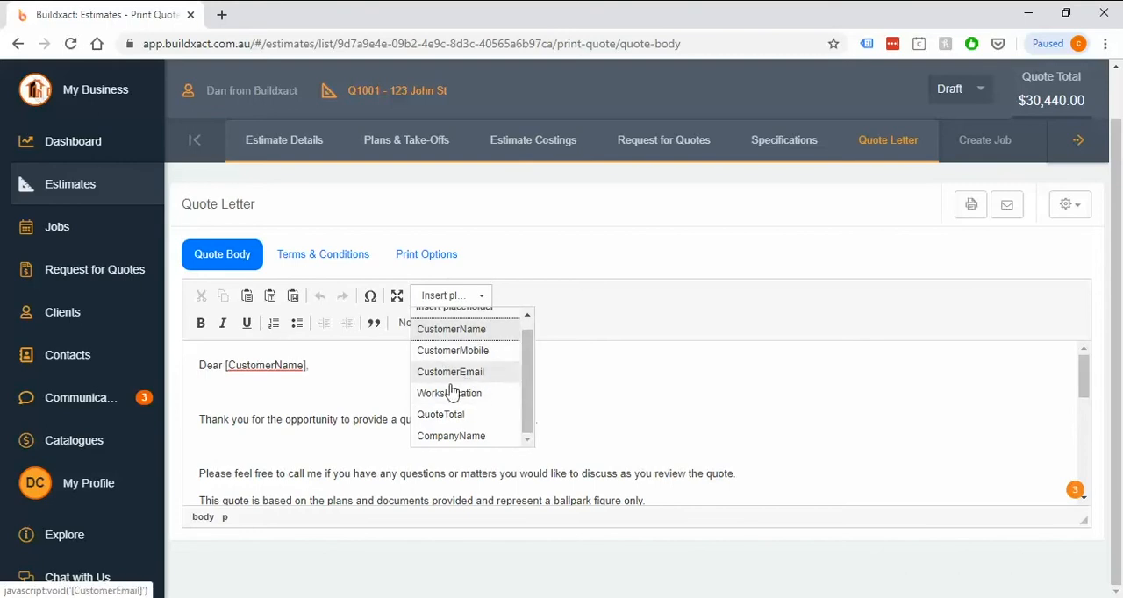
click(553, 330)
right_click(242, 370)
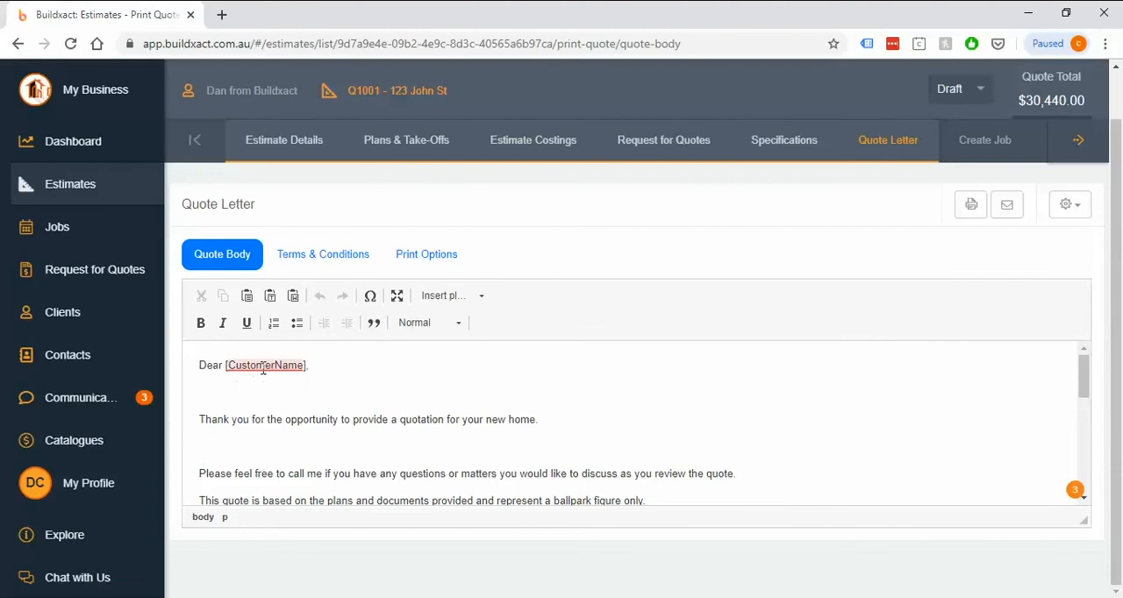
click(445, 371)
click(299, 372)
right_click(263, 372)
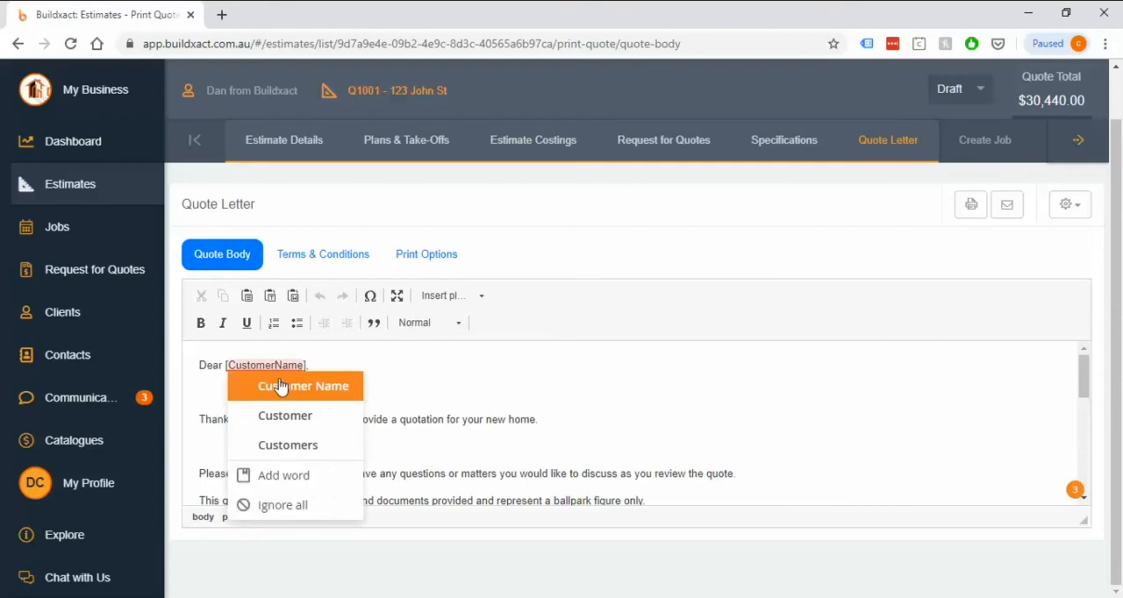
click(425, 386)
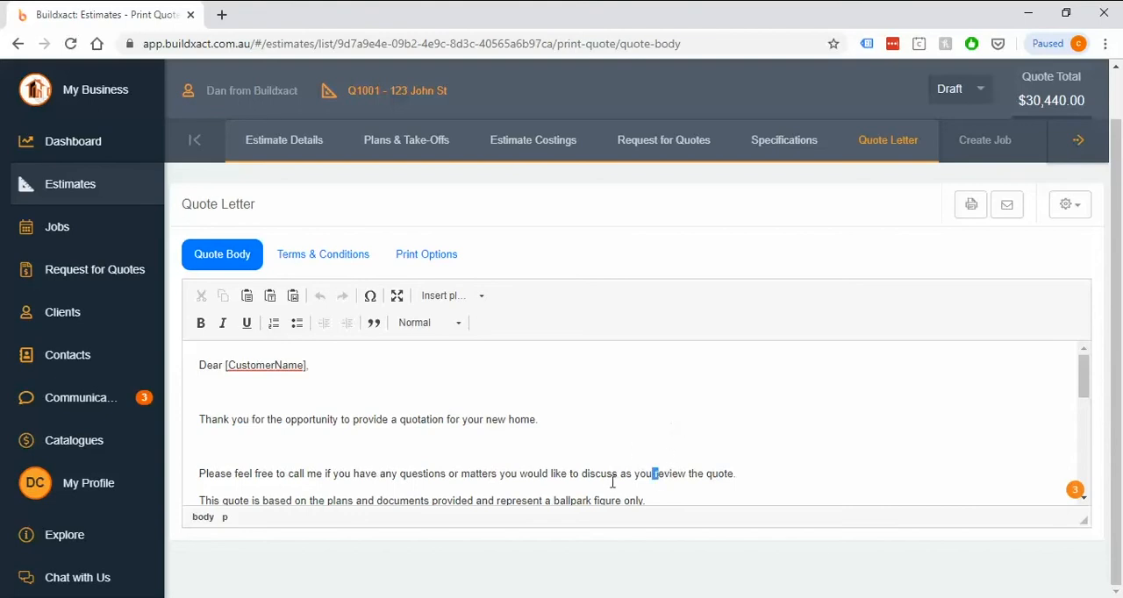
drag(658, 474, 204, 348)
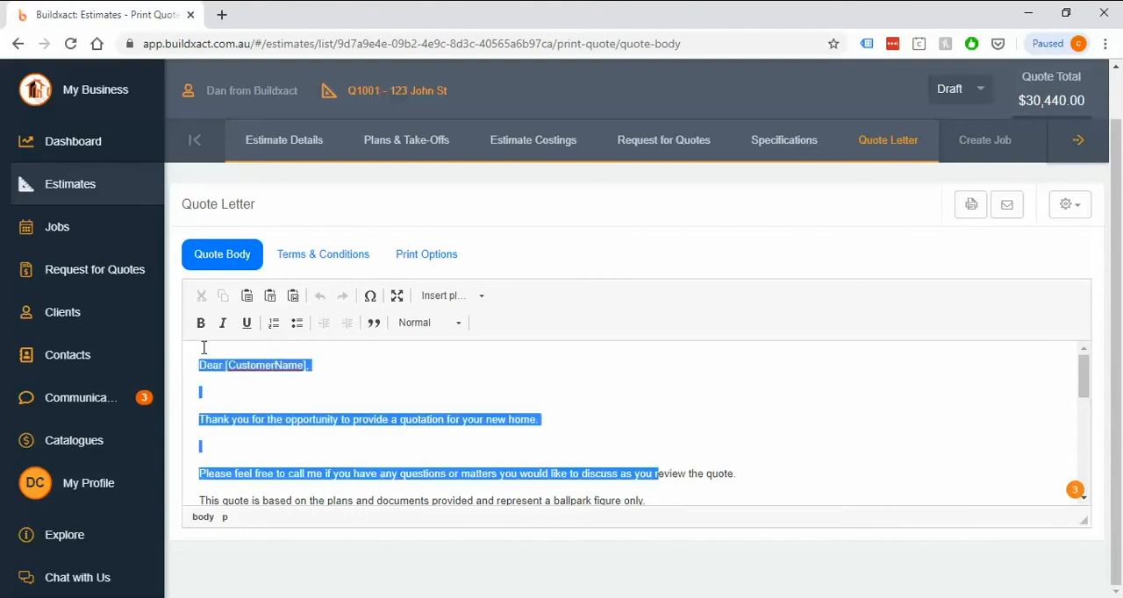
click(398, 398)
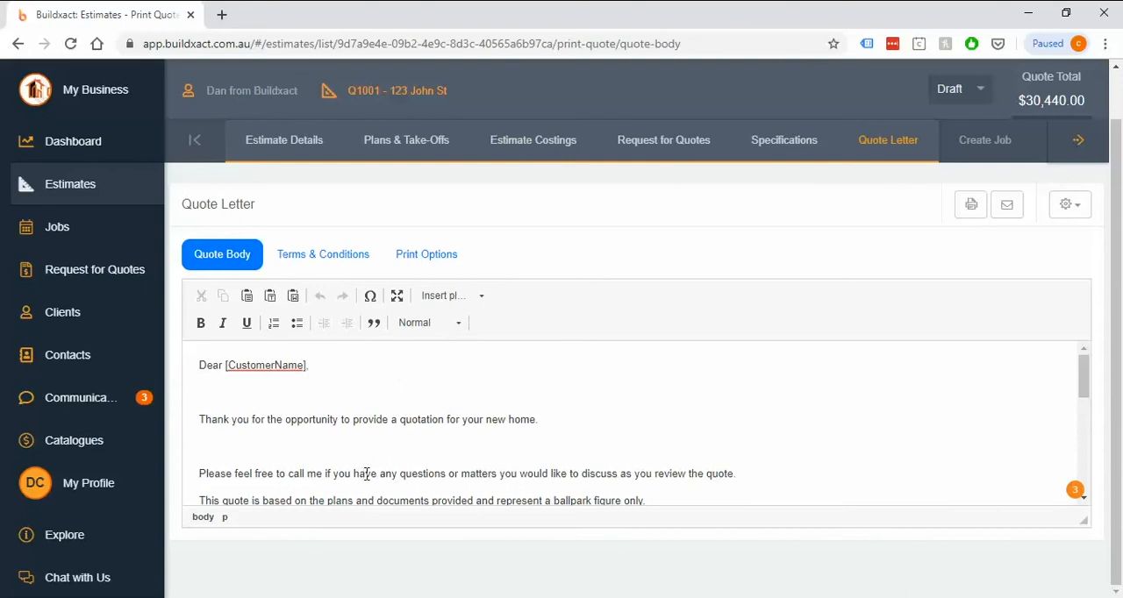
click(1067, 207)
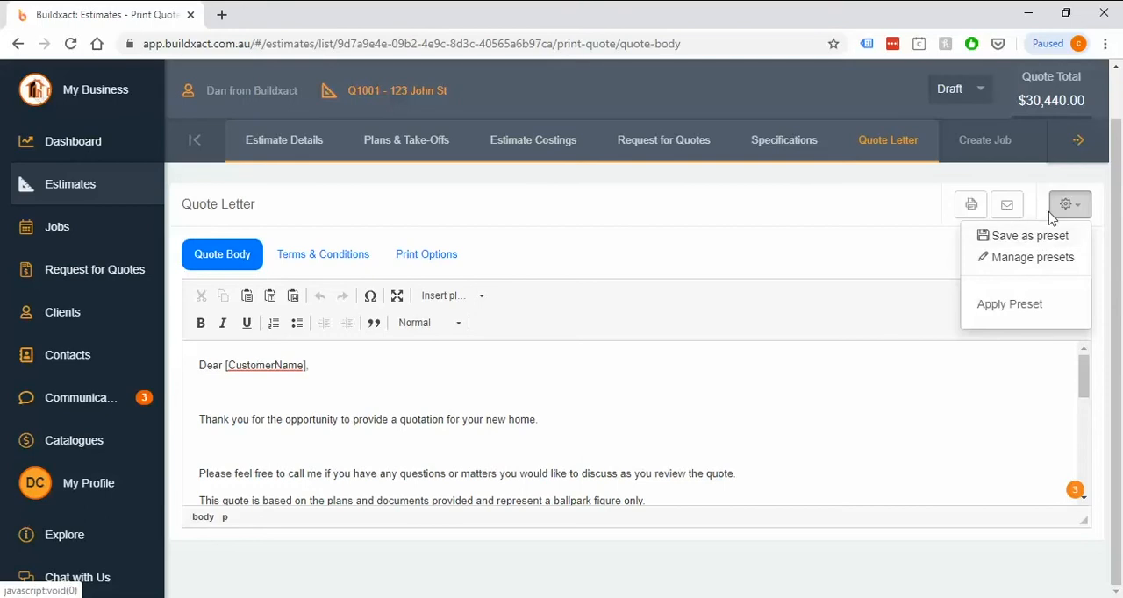
click(1065, 207)
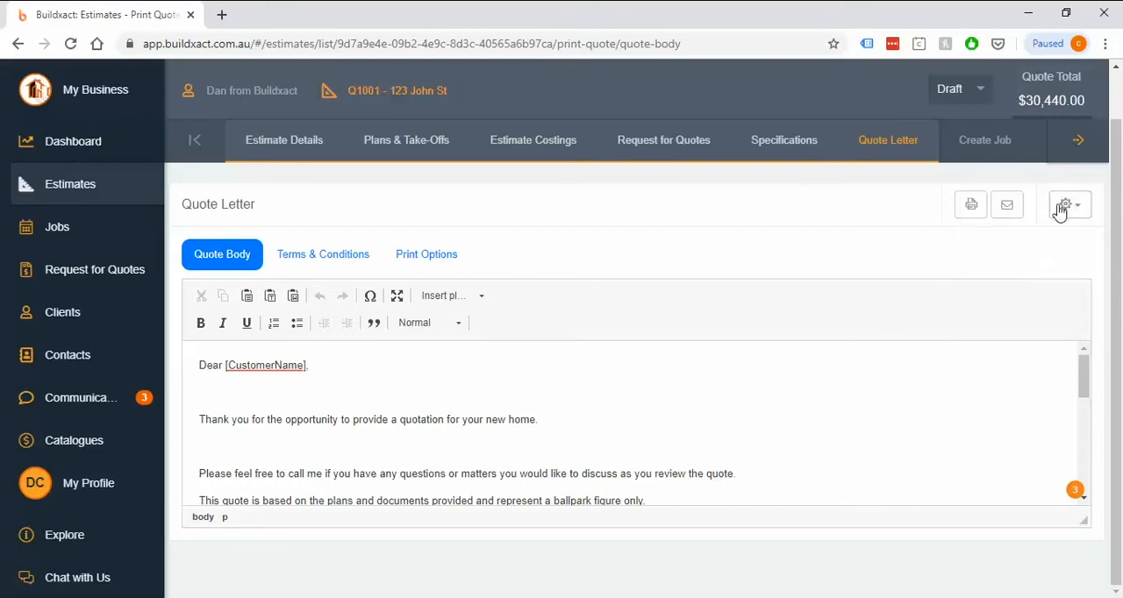
Step: Review the quote letter's terms and conditions text and the preset options available for it
click(342, 259)
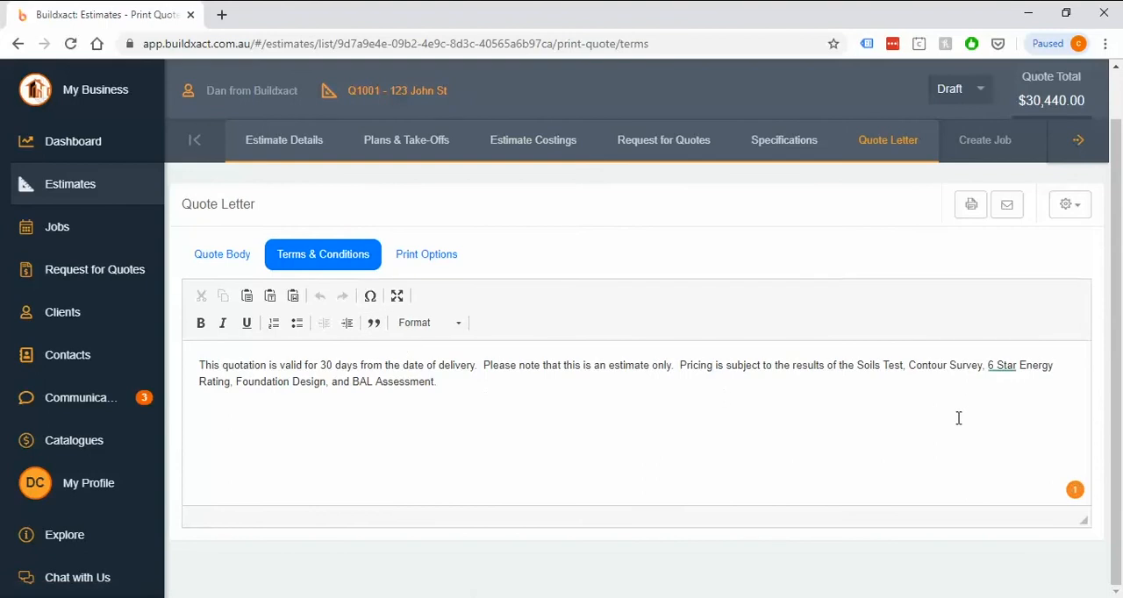
drag(957, 416, 146, 326)
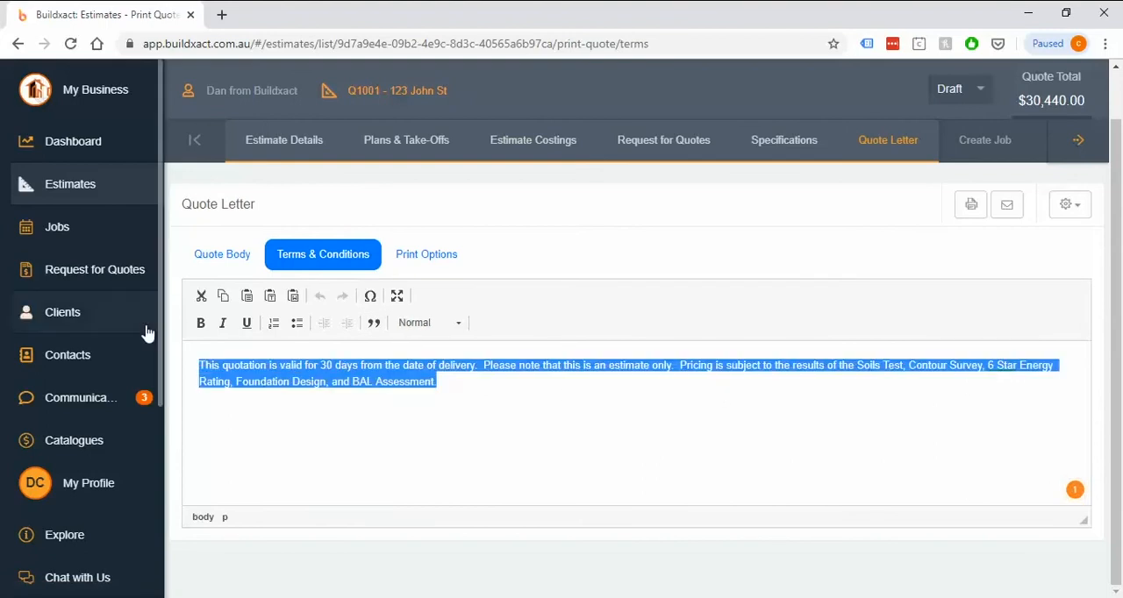
click(369, 420)
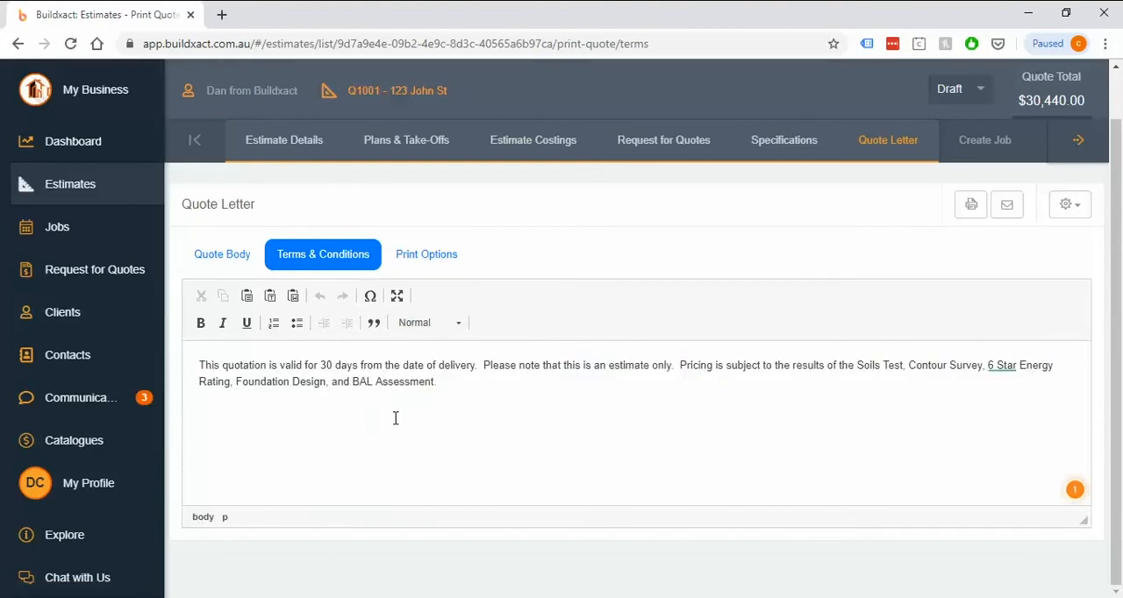
click(1069, 208)
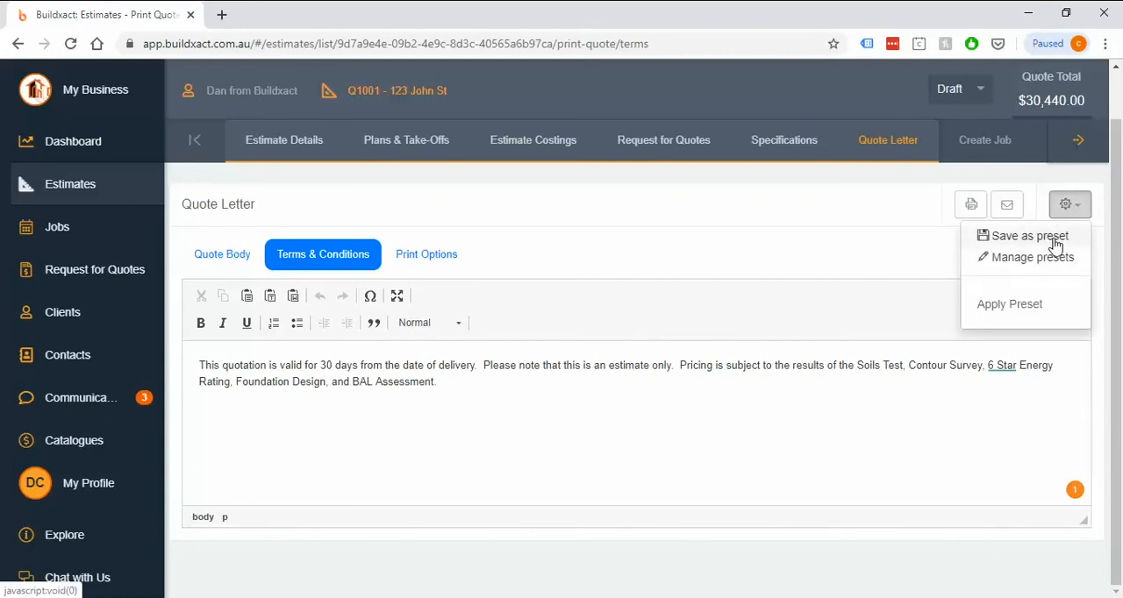
click(1067, 209)
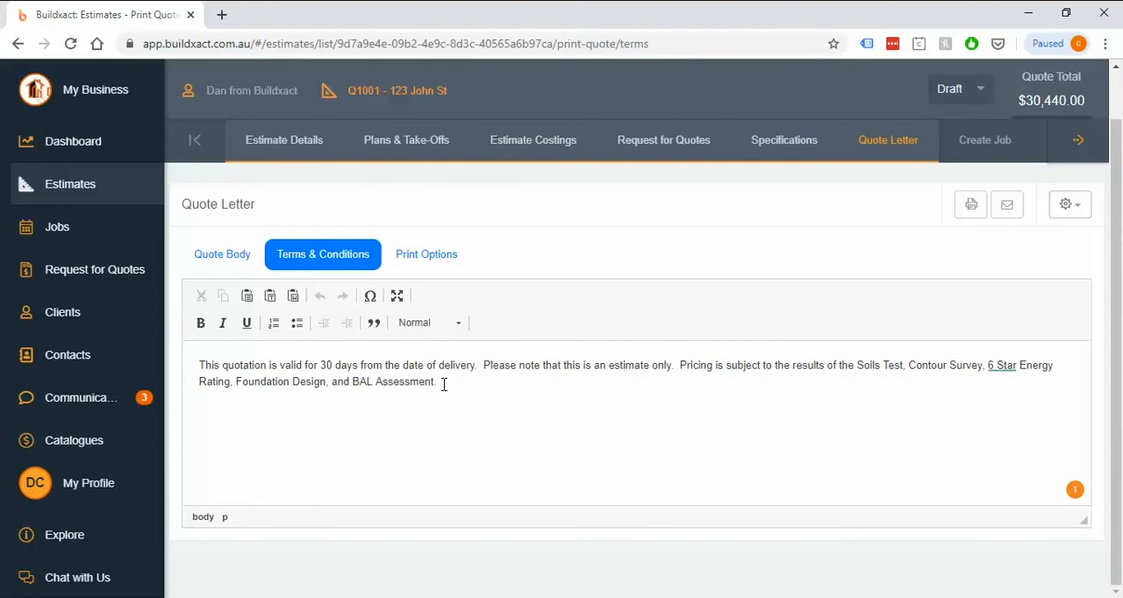
drag(479, 388, 198, 349)
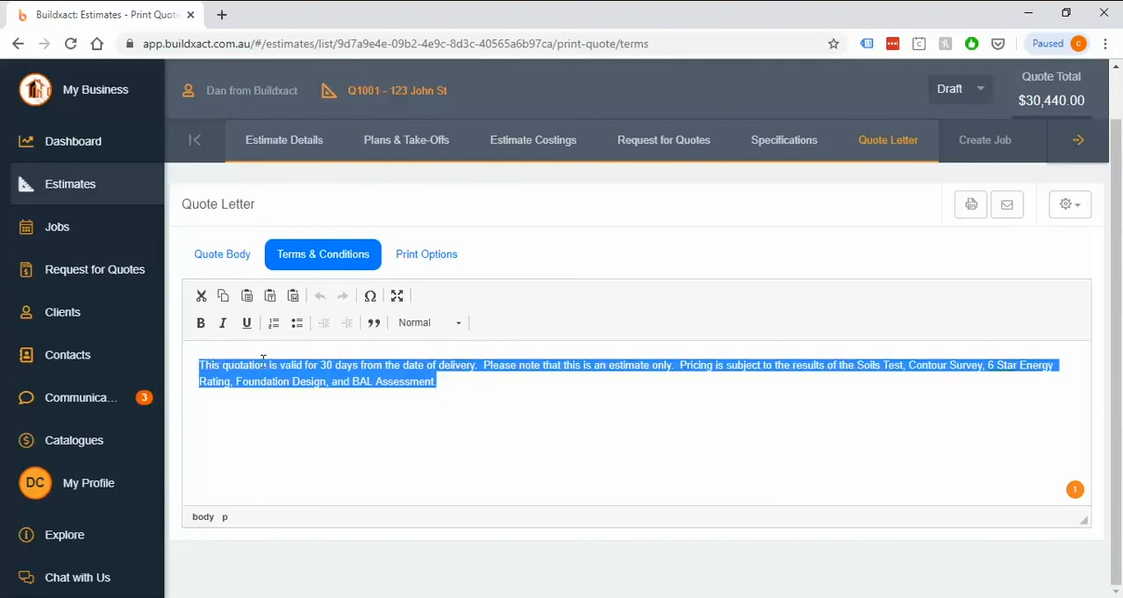
Step: Review the quote letter's print options for the letterhead, expiry period and included content
click(452, 256)
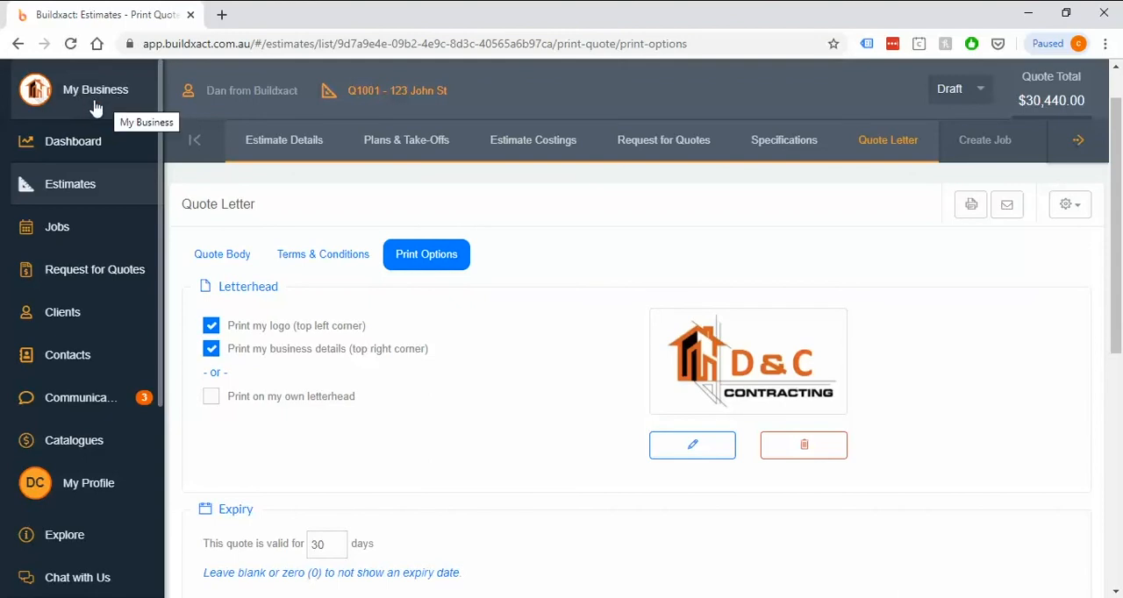
scroll(506, 386, down, 3)
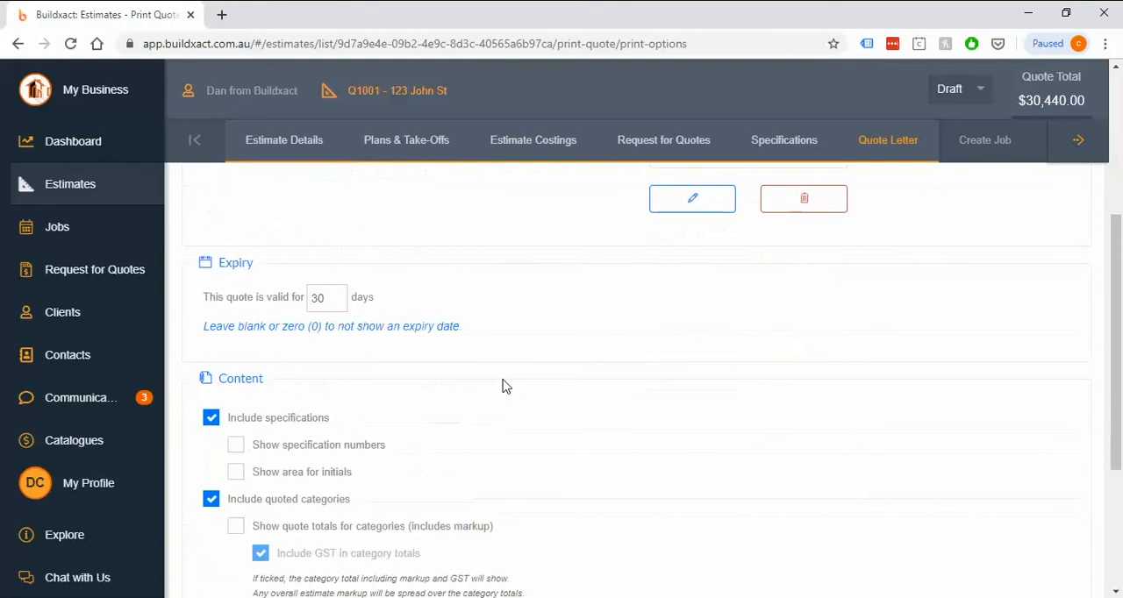
scroll(505, 386, up, 2)
drag(391, 314, 230, 314)
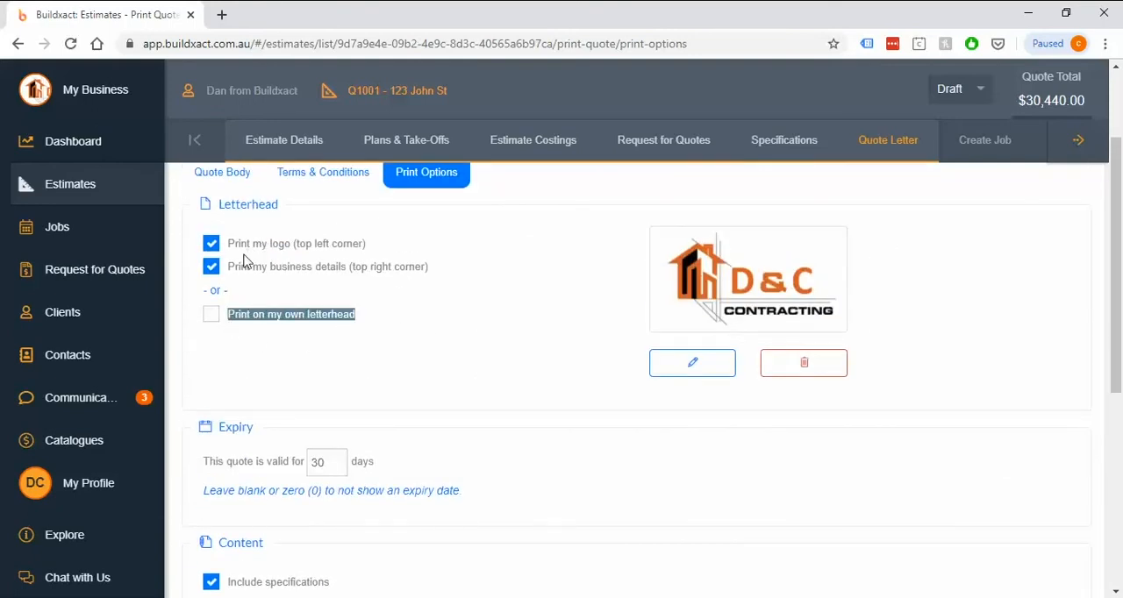
scroll(490, 367, down, 2)
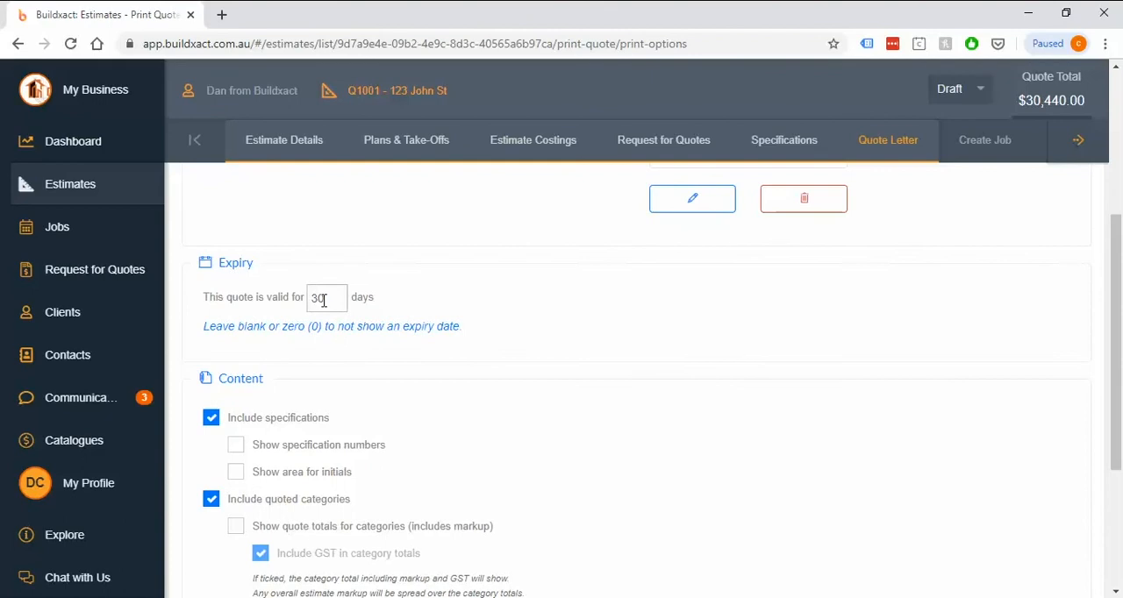
drag(324, 301, 266, 307)
click(510, 322)
scroll(514, 328, down, 2)
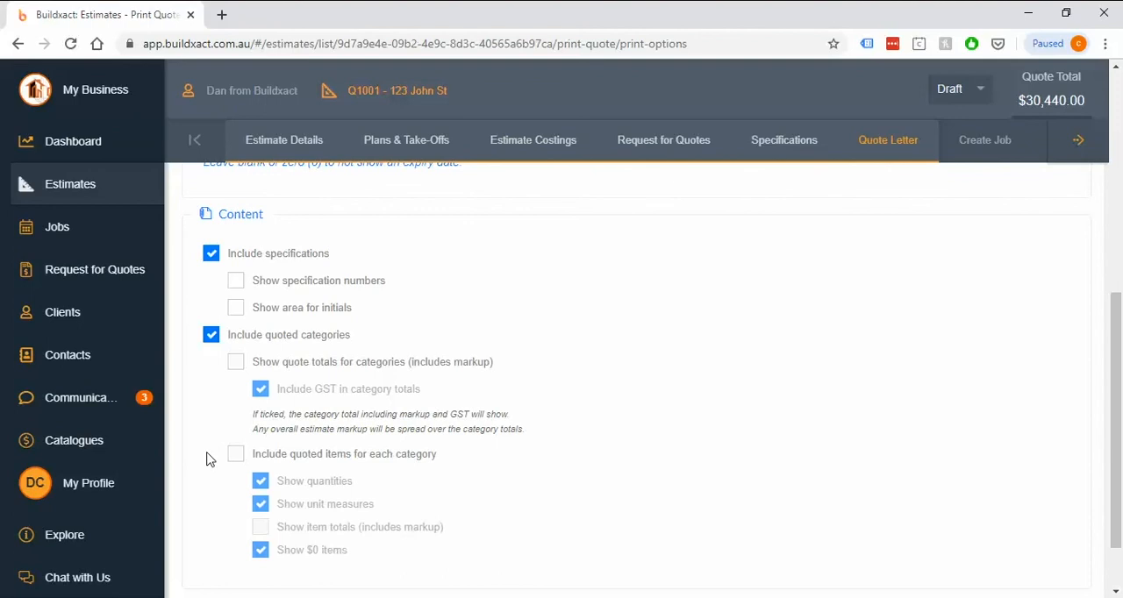
drag(491, 460, 230, 463)
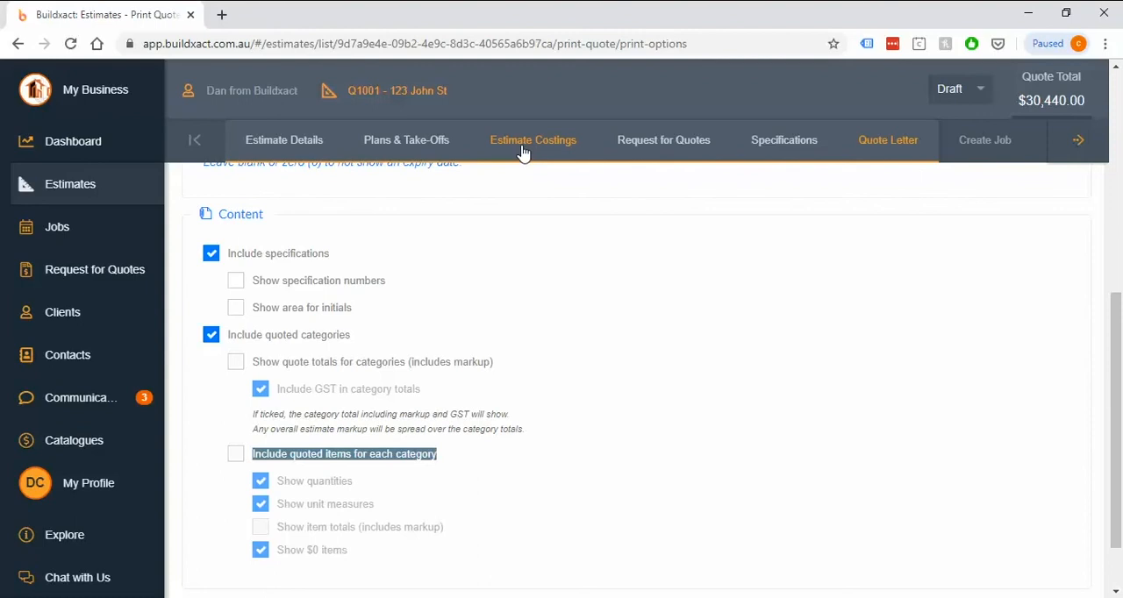
click(233, 454)
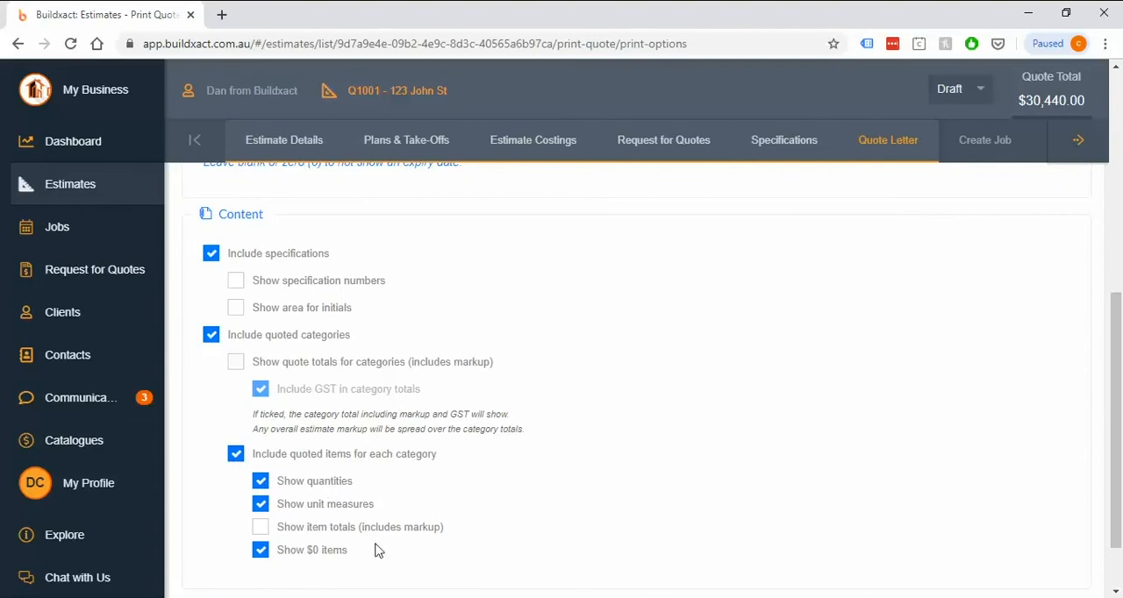
click(235, 456)
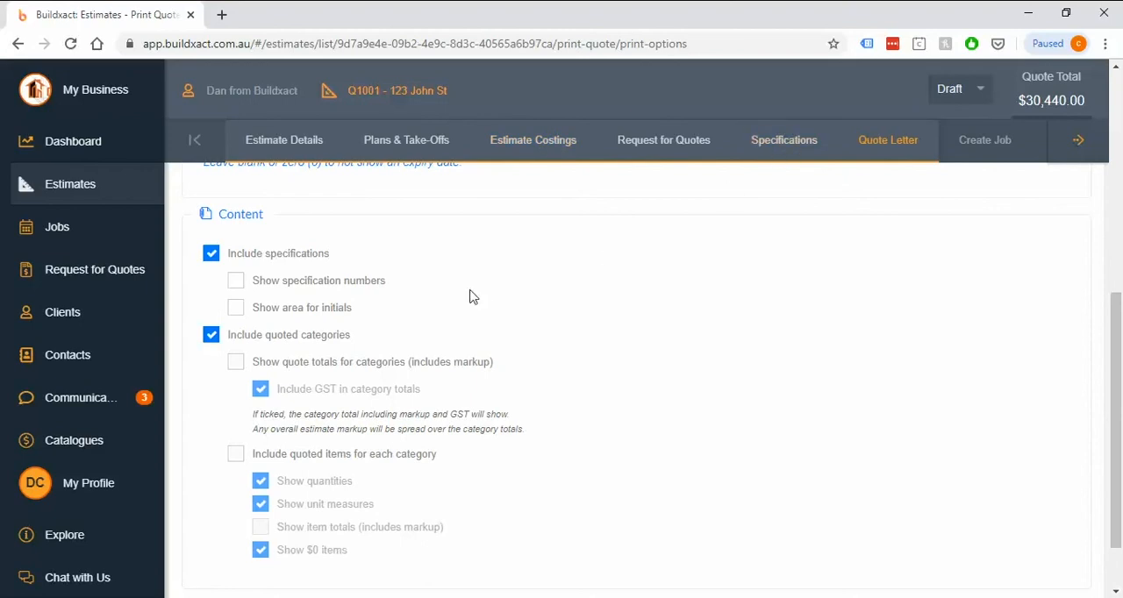
Step: Set the quote's printed content to show quote totals for categories, specification numbers and an area for initials
drag(393, 309, 235, 266)
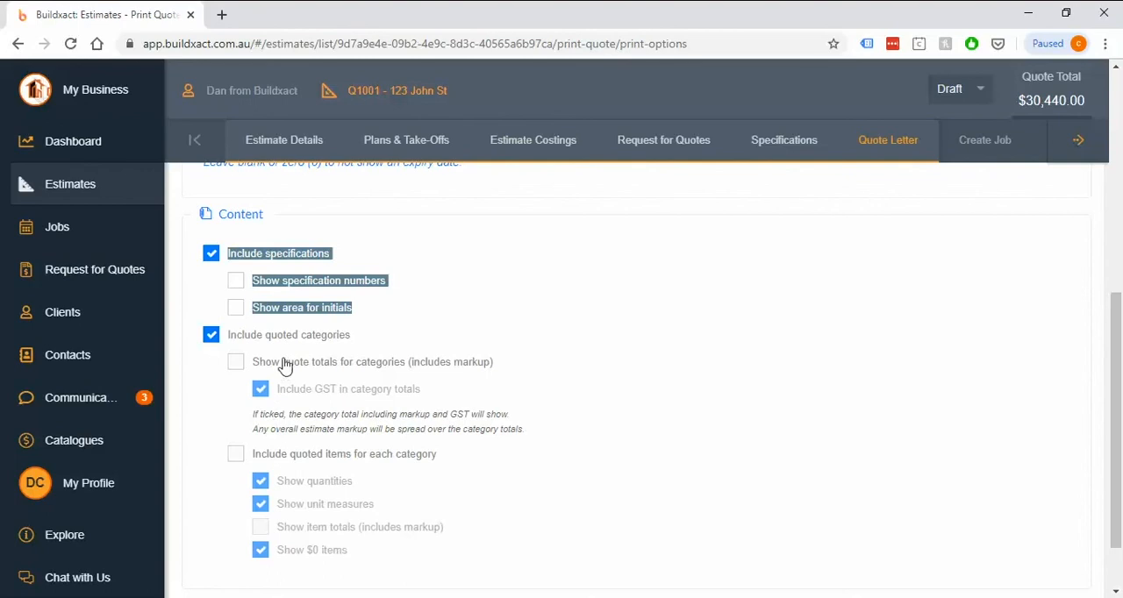
click(209, 386)
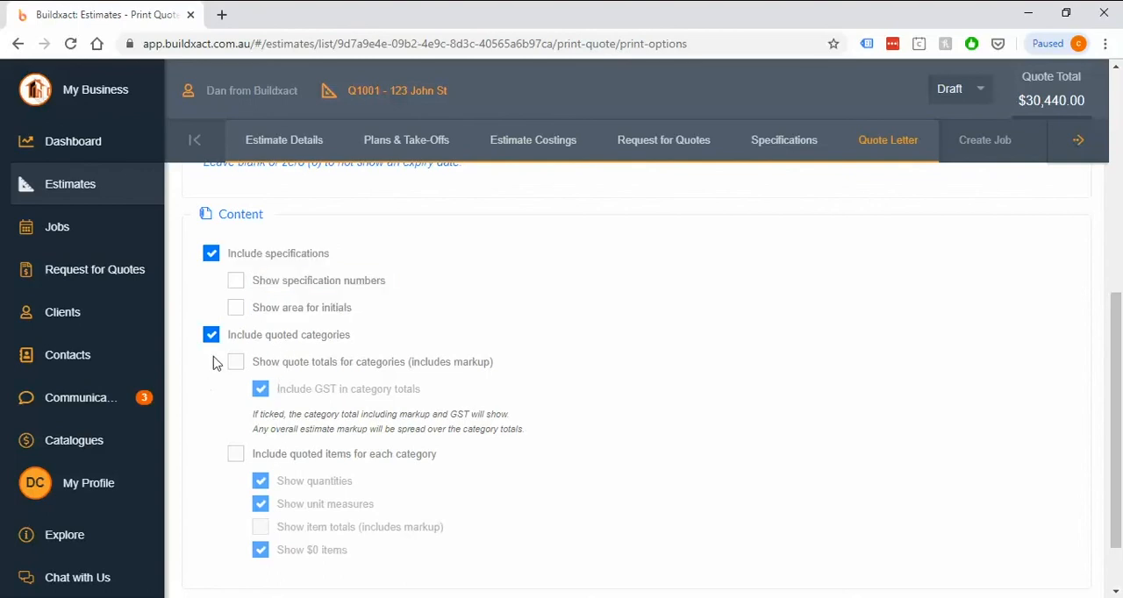
drag(227, 335, 355, 340)
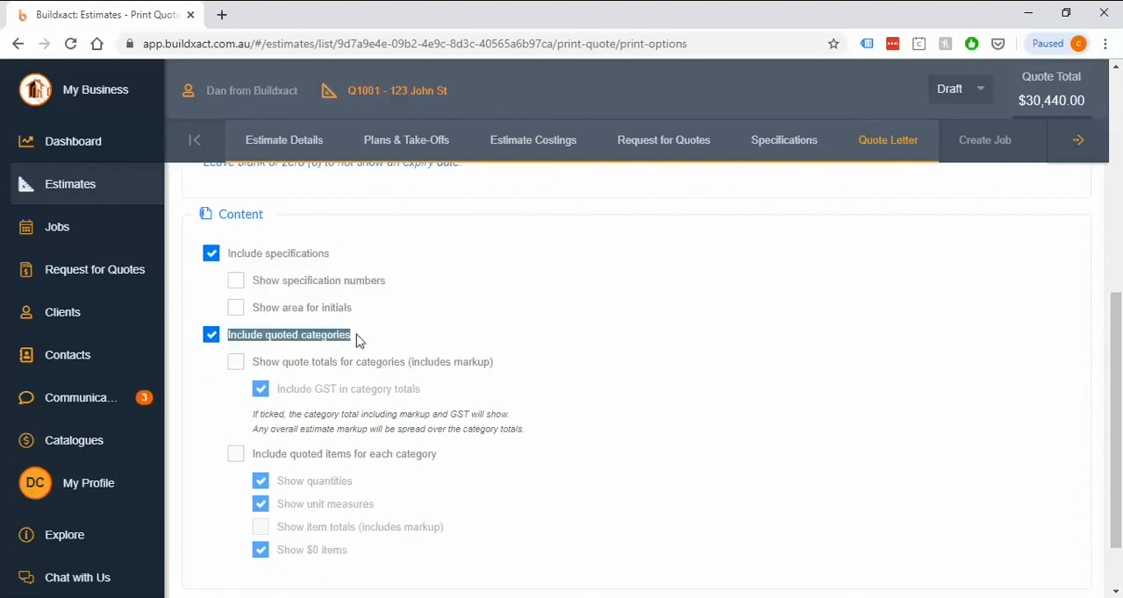
click(292, 369)
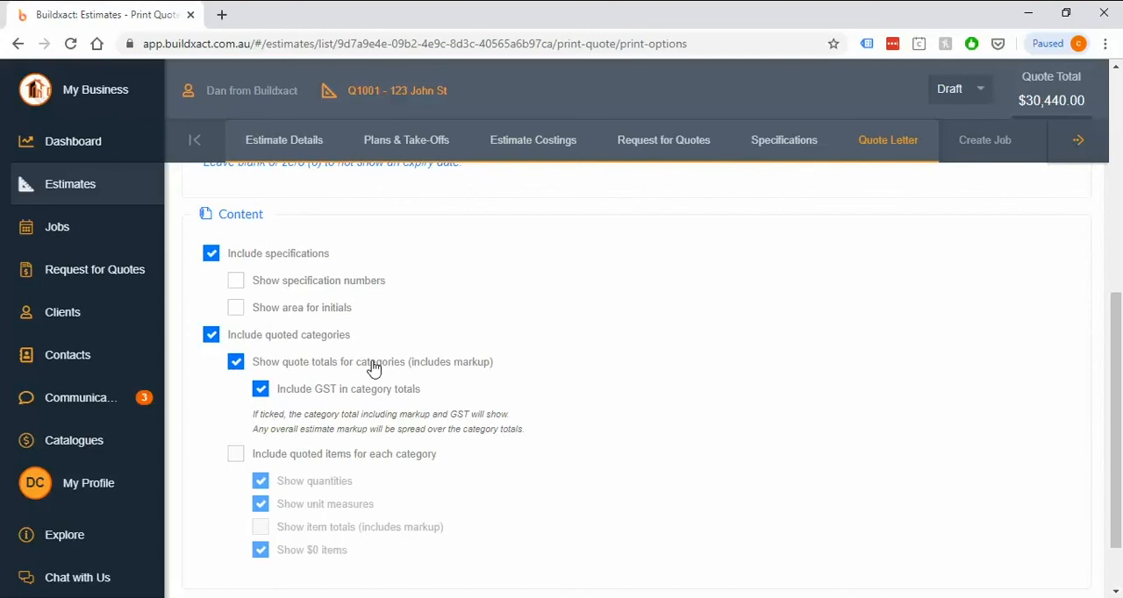
drag(519, 369, 314, 395)
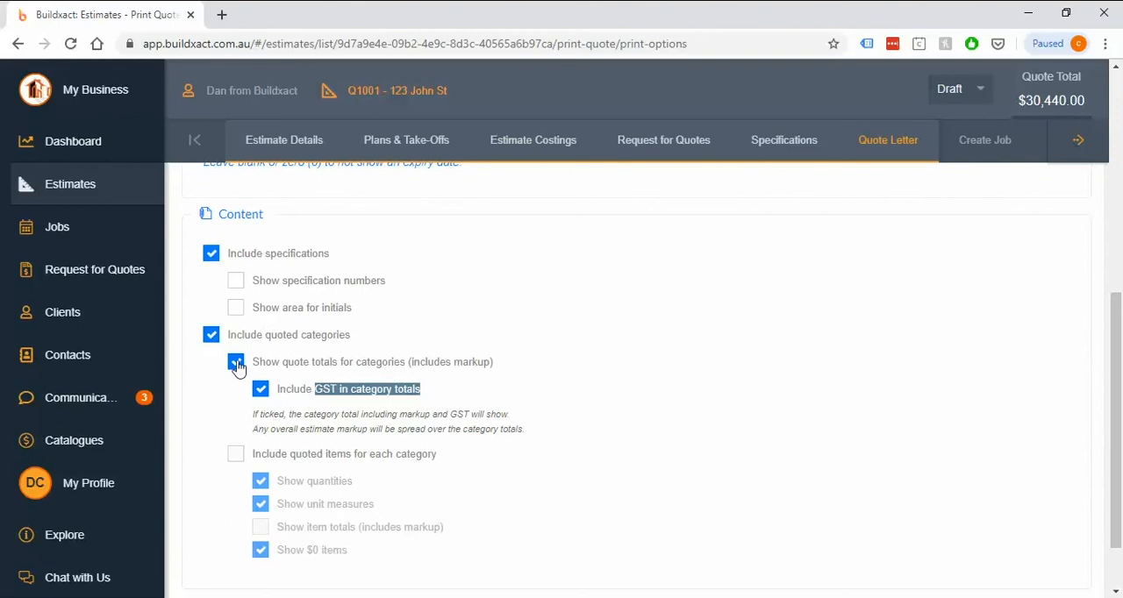
click(236, 280)
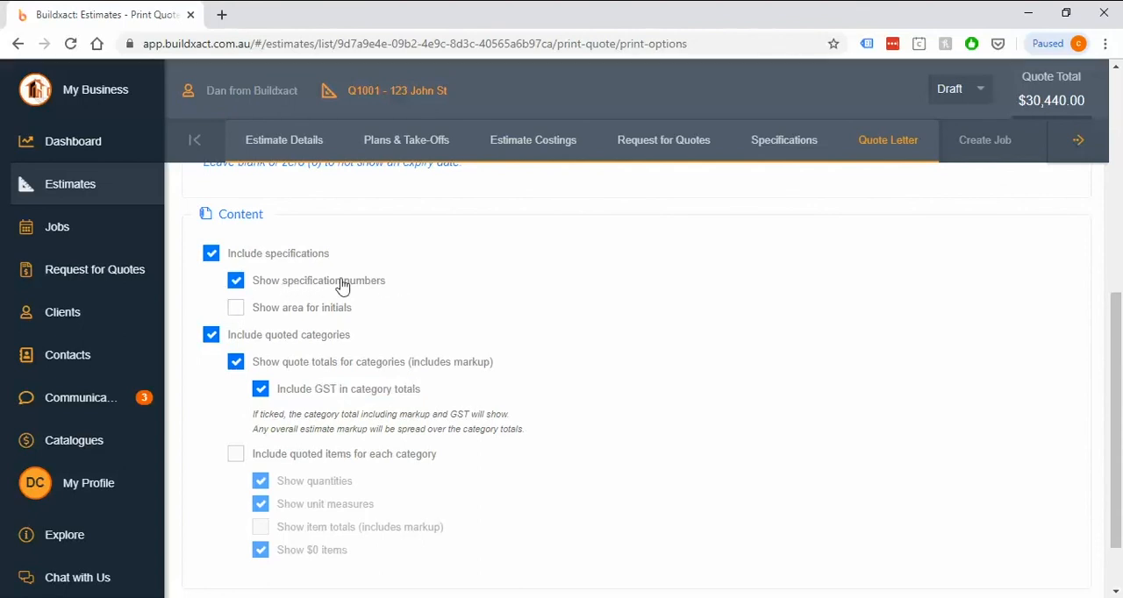
click(236, 308)
Step: Generate the customer quote in PDF format and open the resulting document
scroll(865, 382, up, 1)
scroll(864, 382, up, 5)
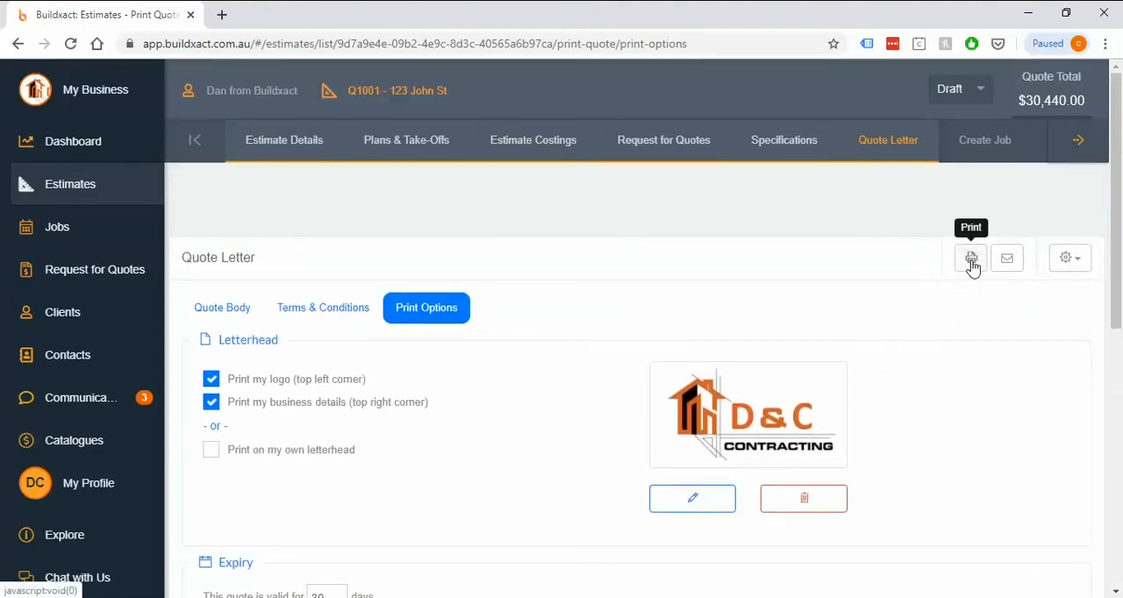
click(972, 266)
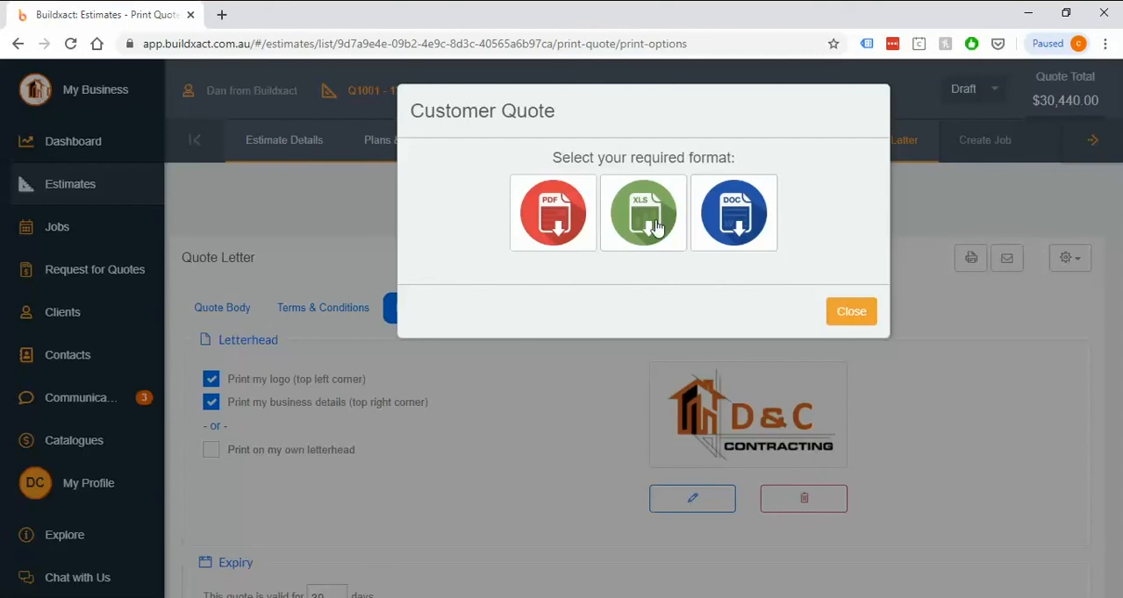
click(558, 229)
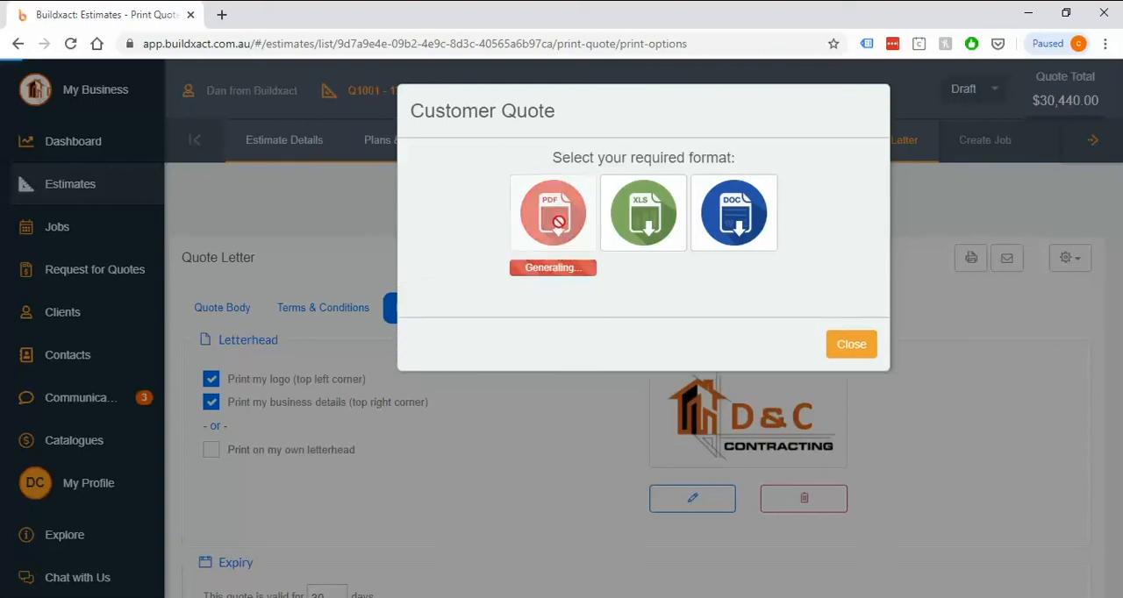
click(554, 267)
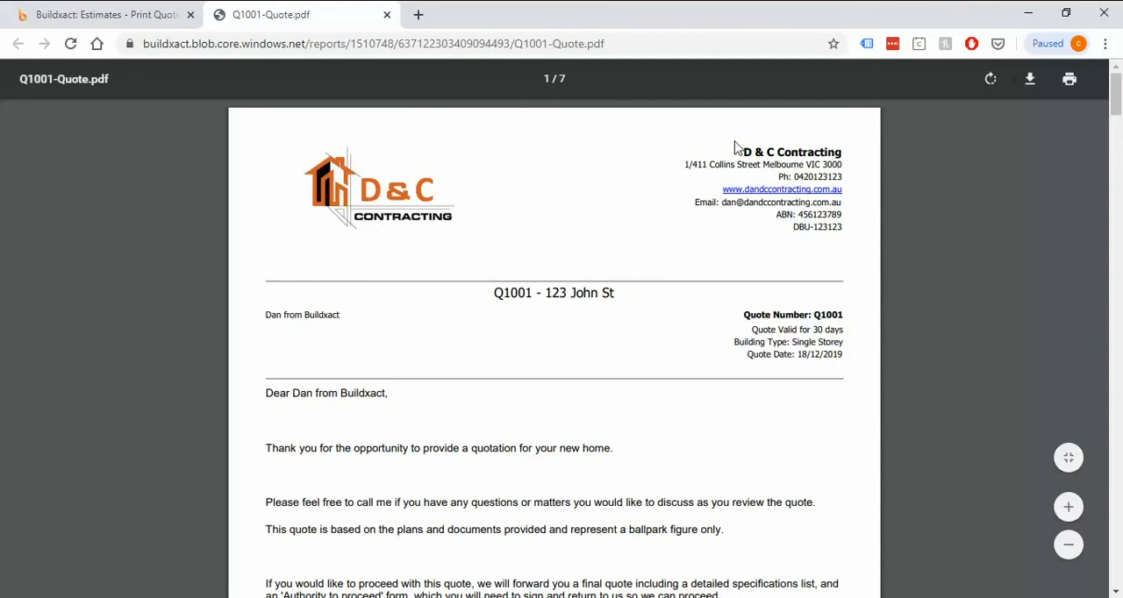
Step: Check the quote PDF's cover letter, including its job title, customer details, greeting, body text and sign-off
scroll(627, 305, down, 1)
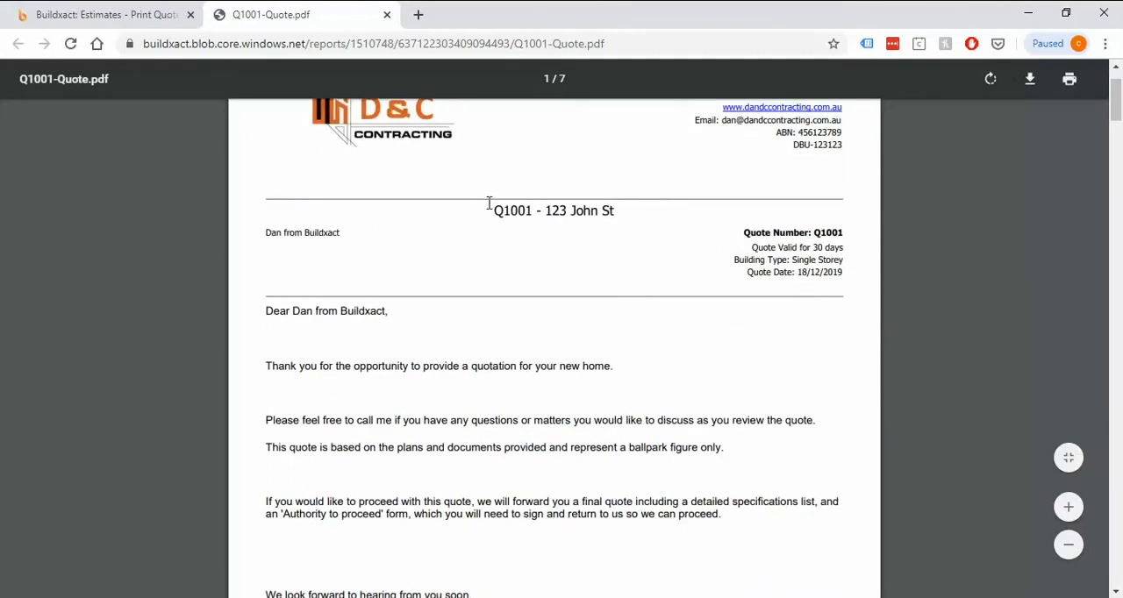
drag(489, 204, 627, 212)
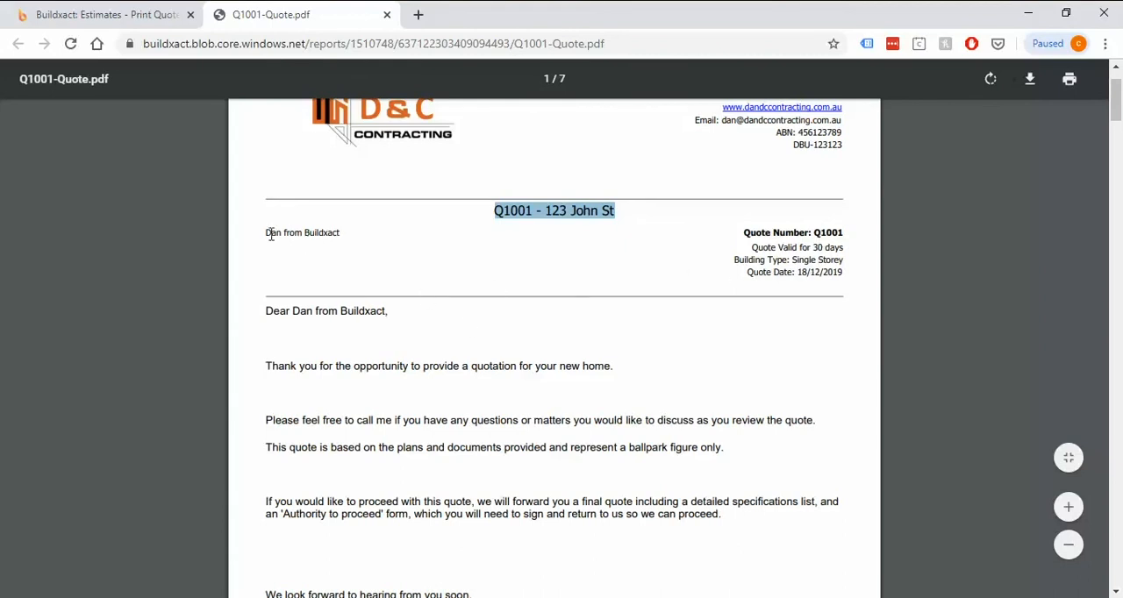
drag(266, 234, 339, 233)
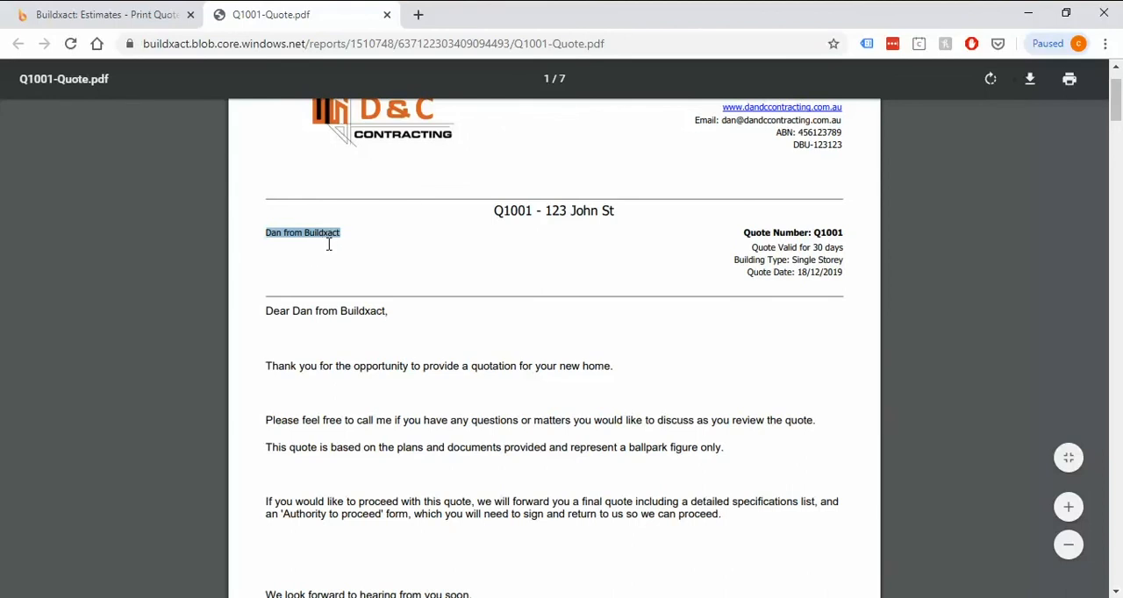
scroll(349, 260, down, 1)
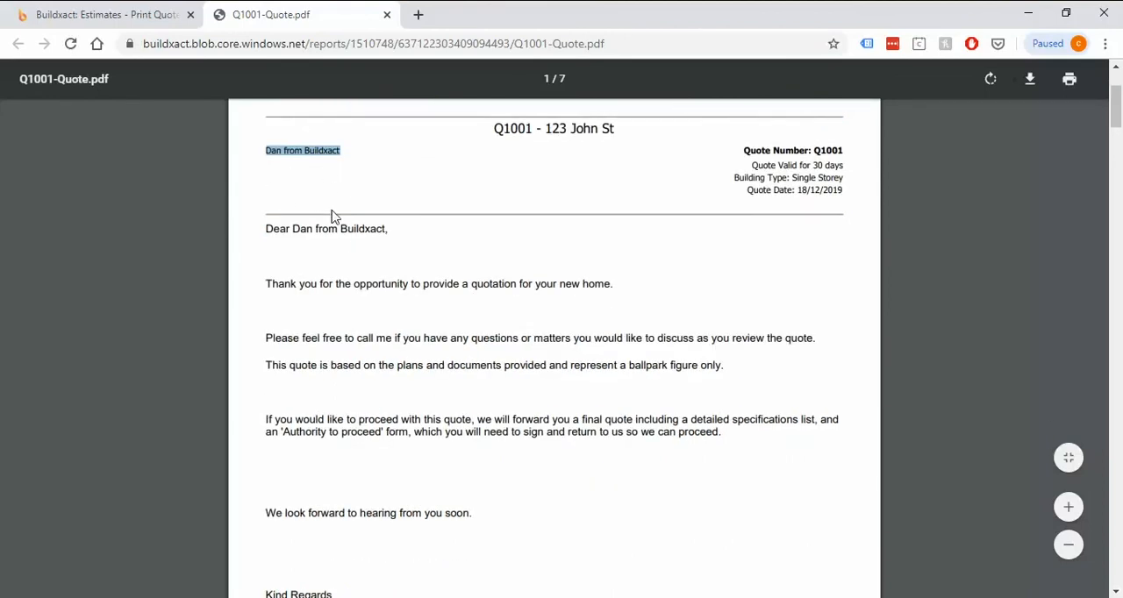
click(432, 254)
scroll(441, 264, down, 1)
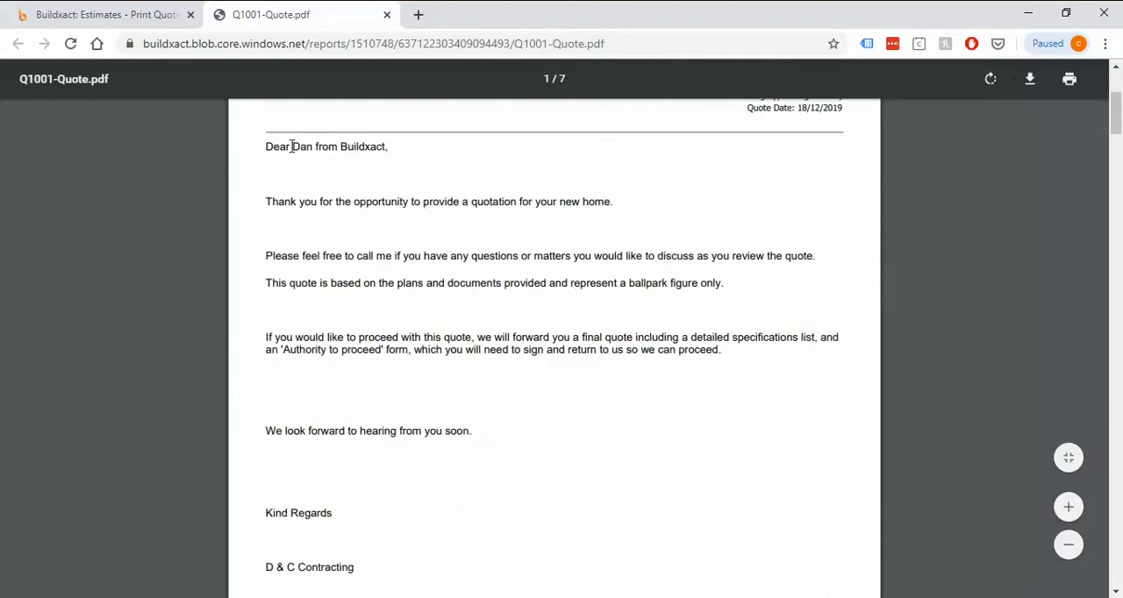
drag(291, 147, 394, 150)
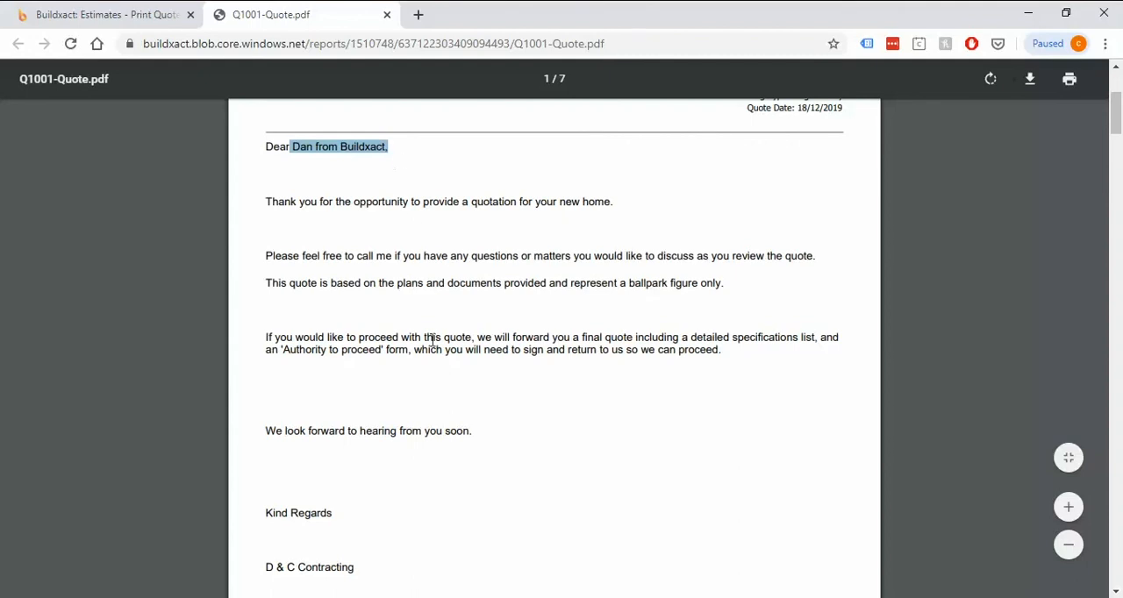
scroll(432, 368, down, 1)
scroll(430, 389, down, 5)
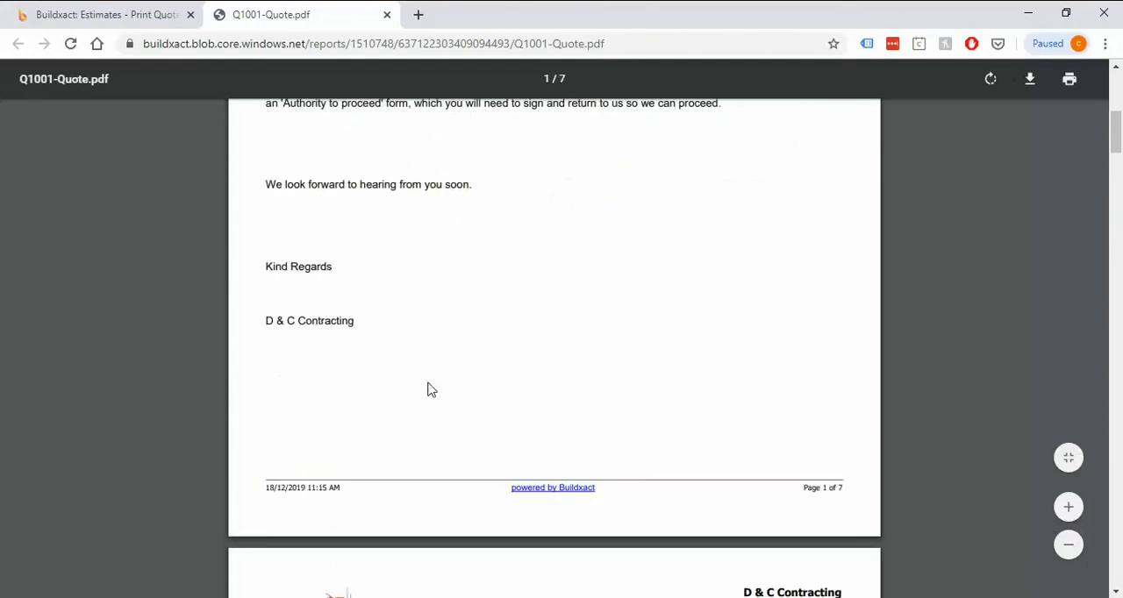
Step: Examine the Specifications and Inclusions page for specification numbers, appliance images and the builder and customer initials area
scroll(430, 388, down, 1)
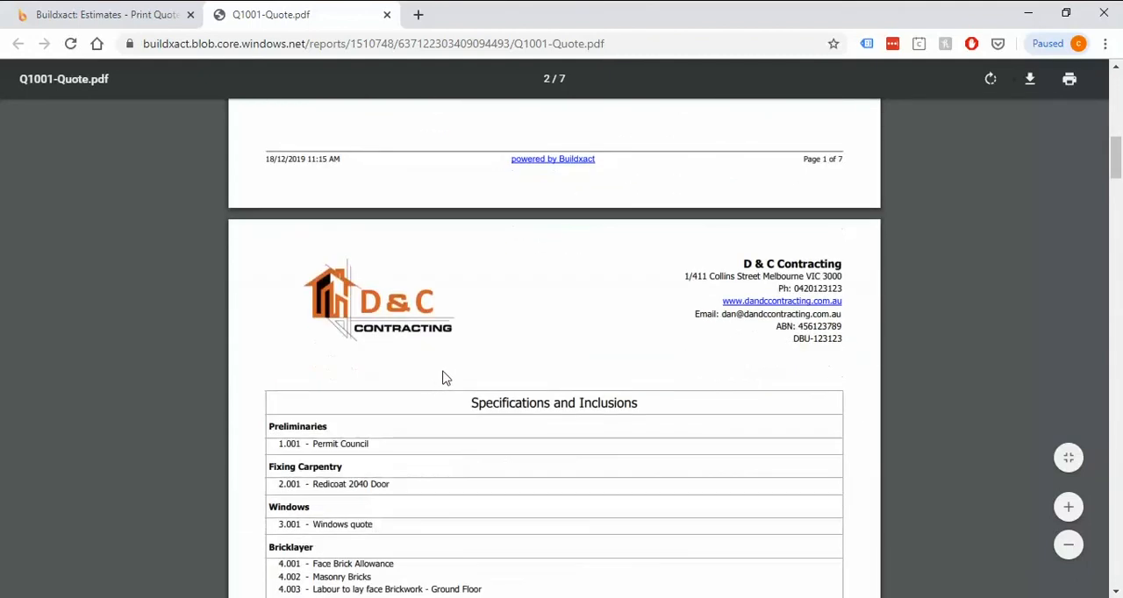
scroll(444, 376, down, 2)
scroll(456, 369, down, 1)
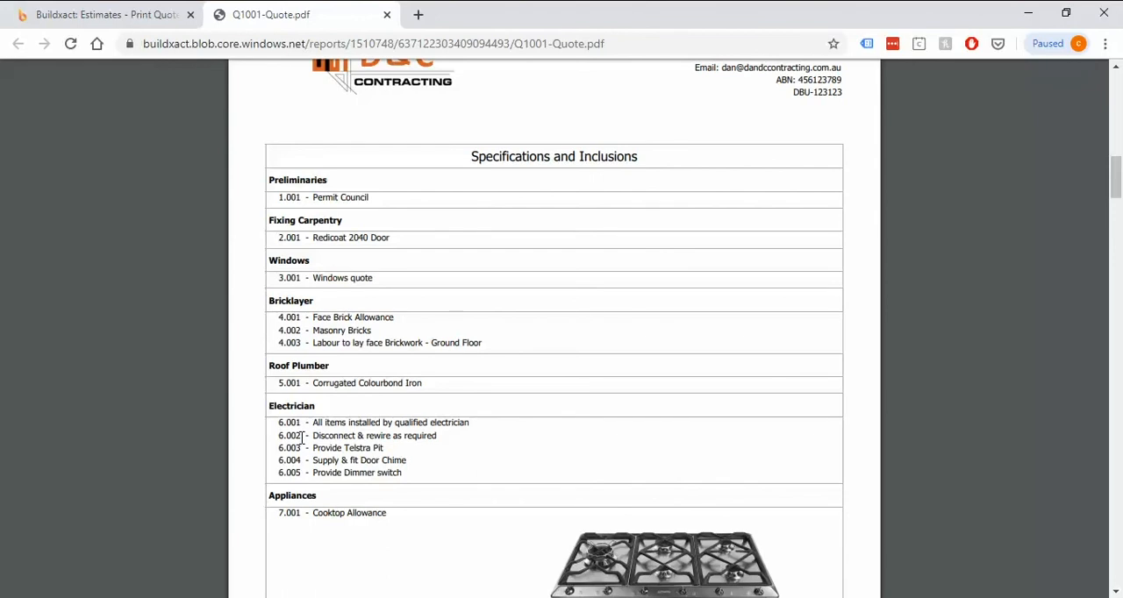
drag(301, 437, 289, 441)
scroll(609, 461, down, 1)
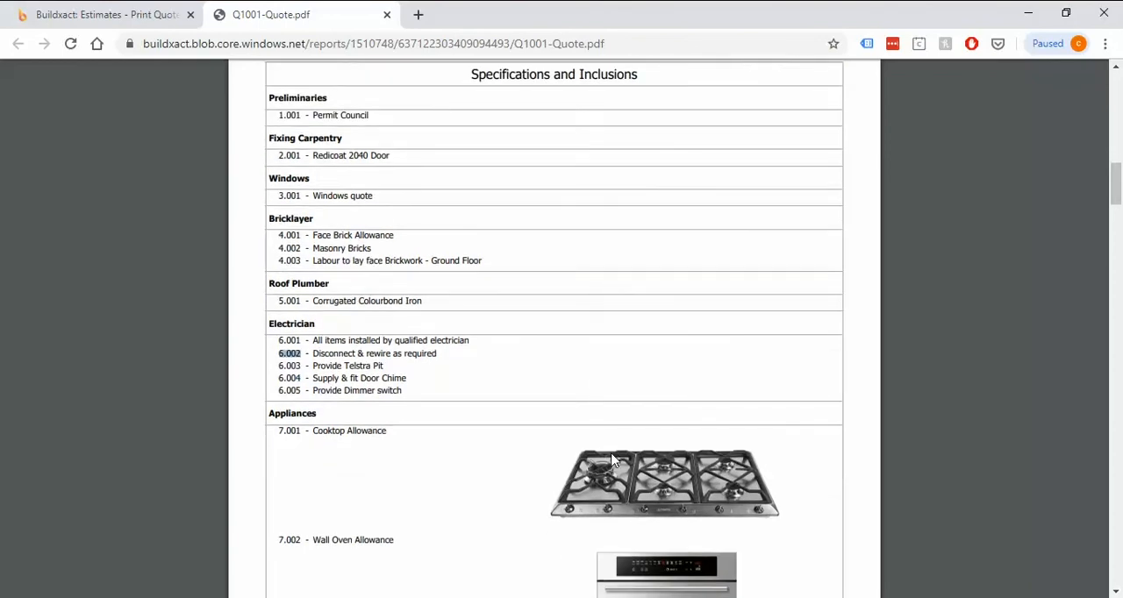
scroll(611, 459, down, 1)
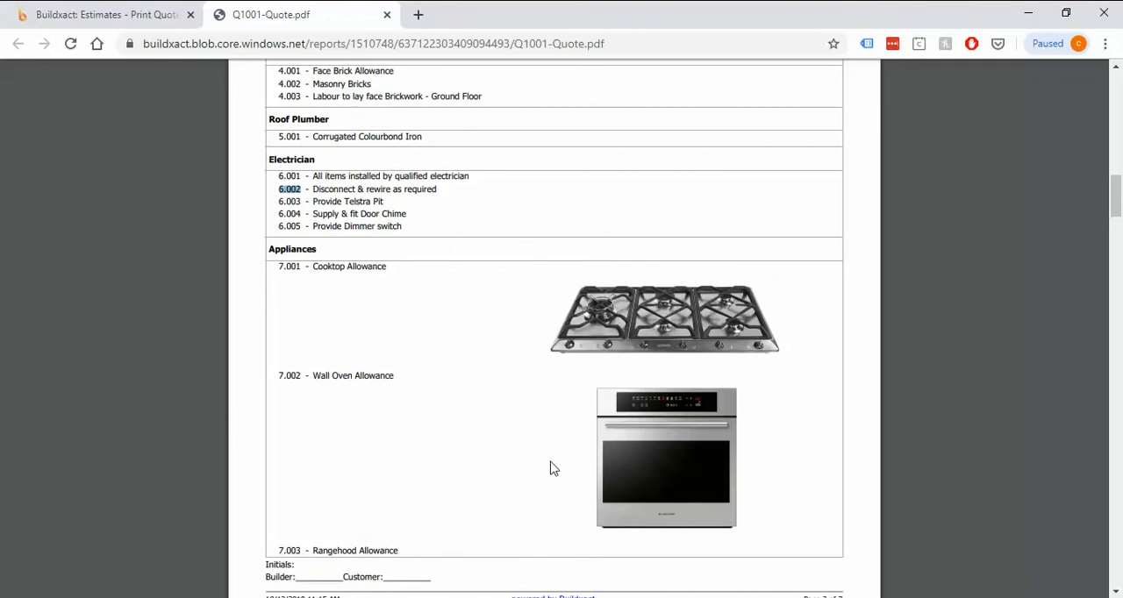
scroll(561, 463, down, 3)
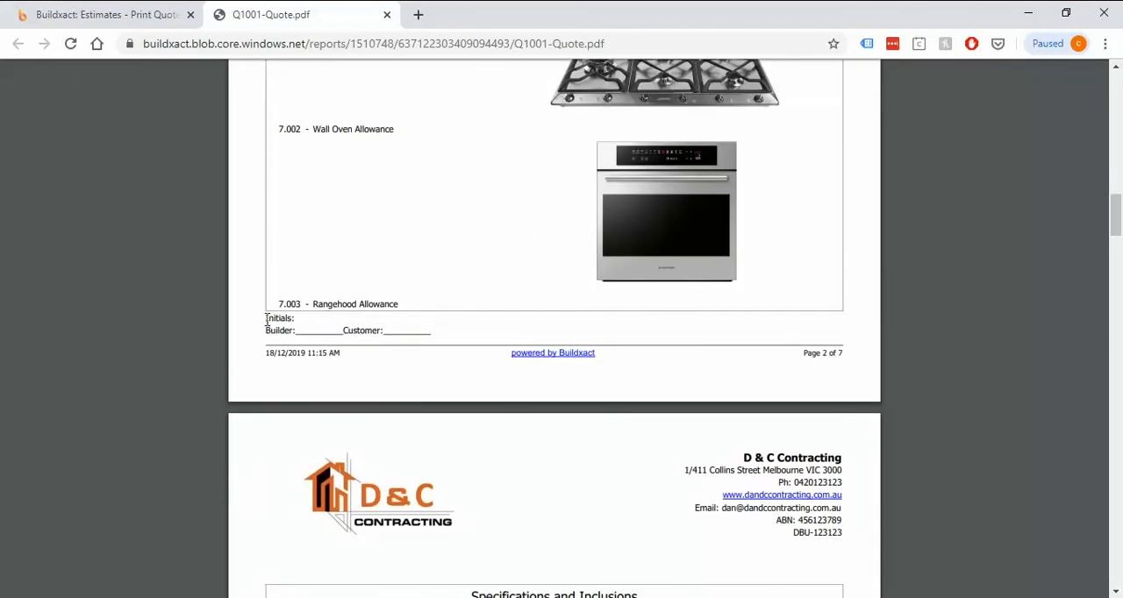
drag(264, 321, 431, 327)
click(432, 326)
Step: Check the specifications continuation page, examining the entries listed under Exclusions
scroll(524, 340, down, 4)
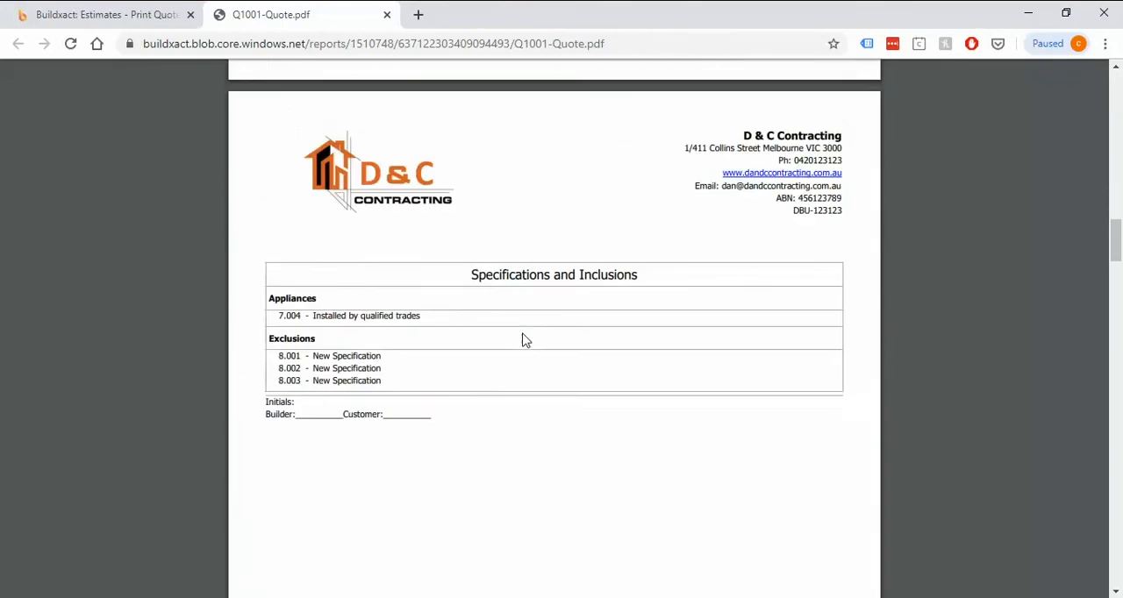
scroll(524, 339, down, 1)
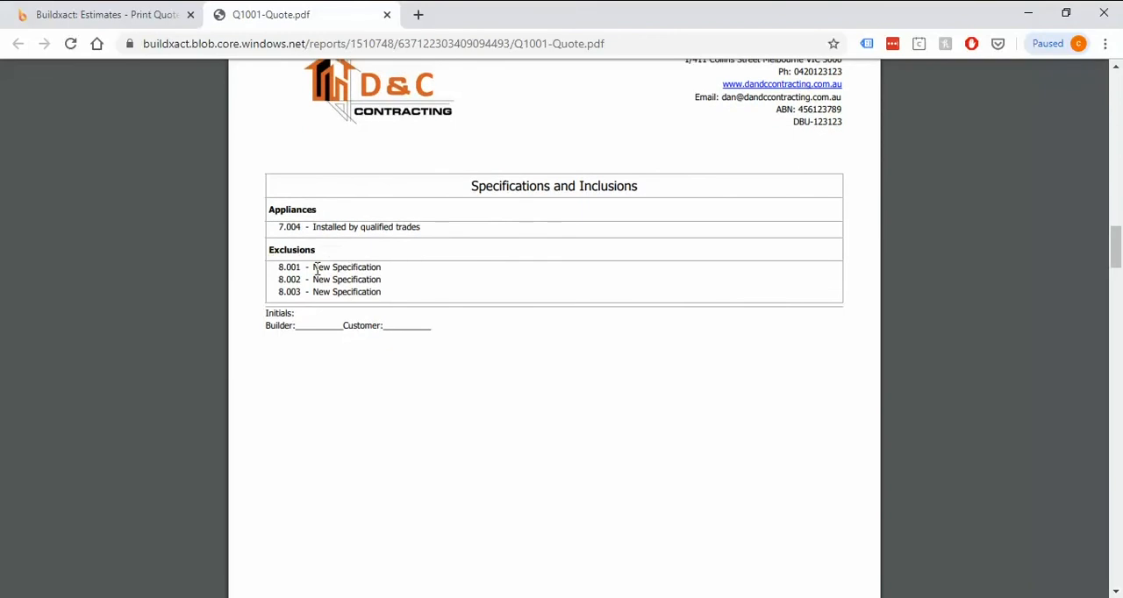
drag(314, 268, 379, 268)
drag(315, 280, 380, 292)
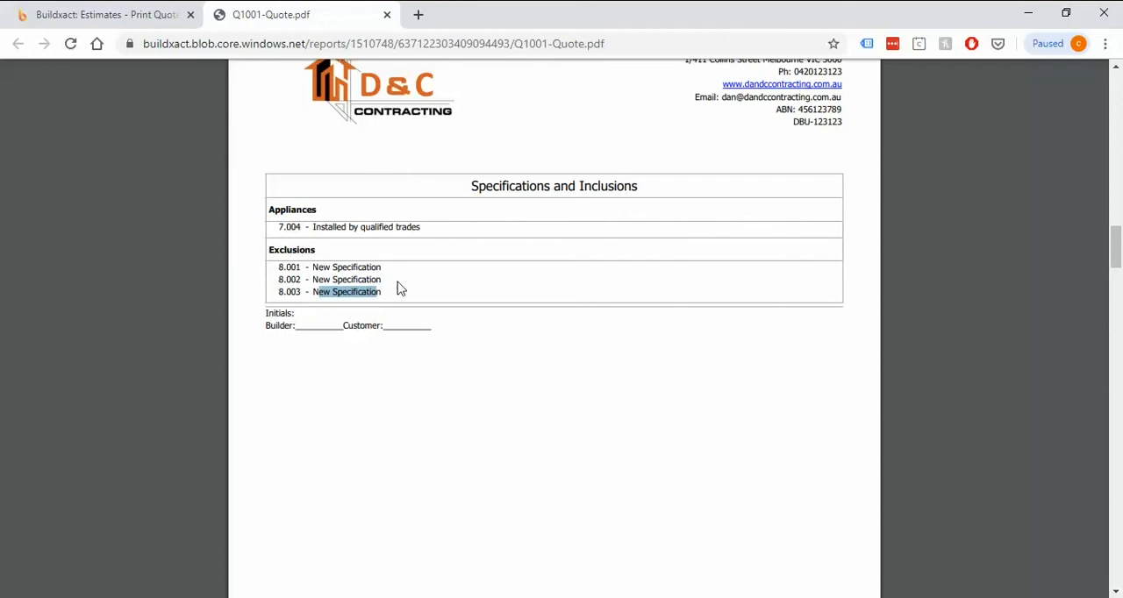
click(702, 400)
Step: Review the Allowances For Prime Cost Items table, including the wall oven allowance's total including GST
scroll(702, 400, down, 7)
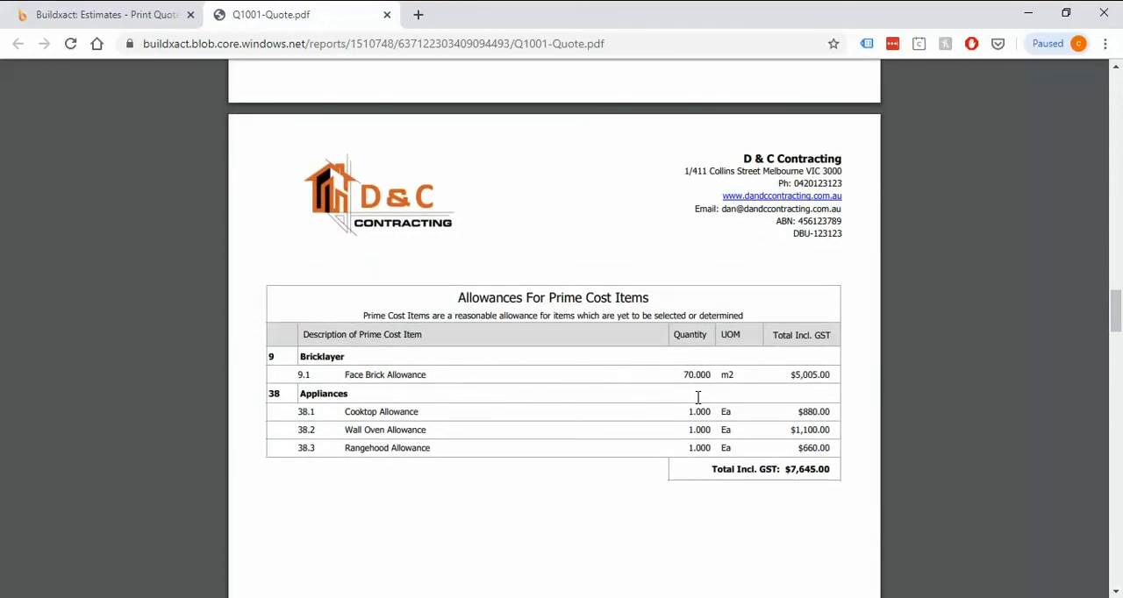
scroll(698, 398, down, 1)
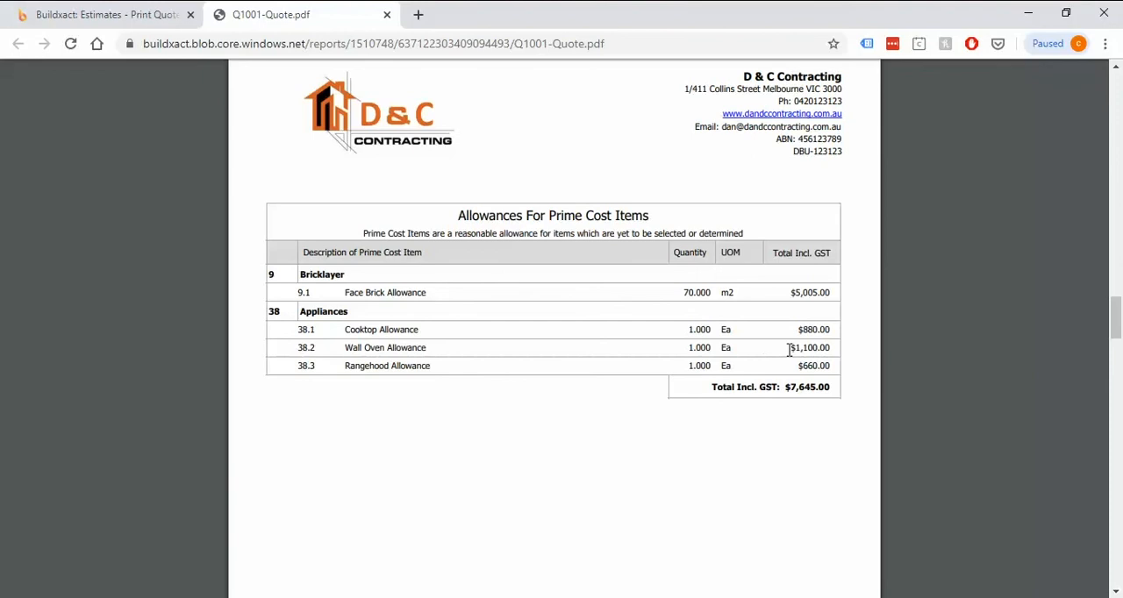
drag(789, 347, 829, 350)
scroll(835, 363, down, 2)
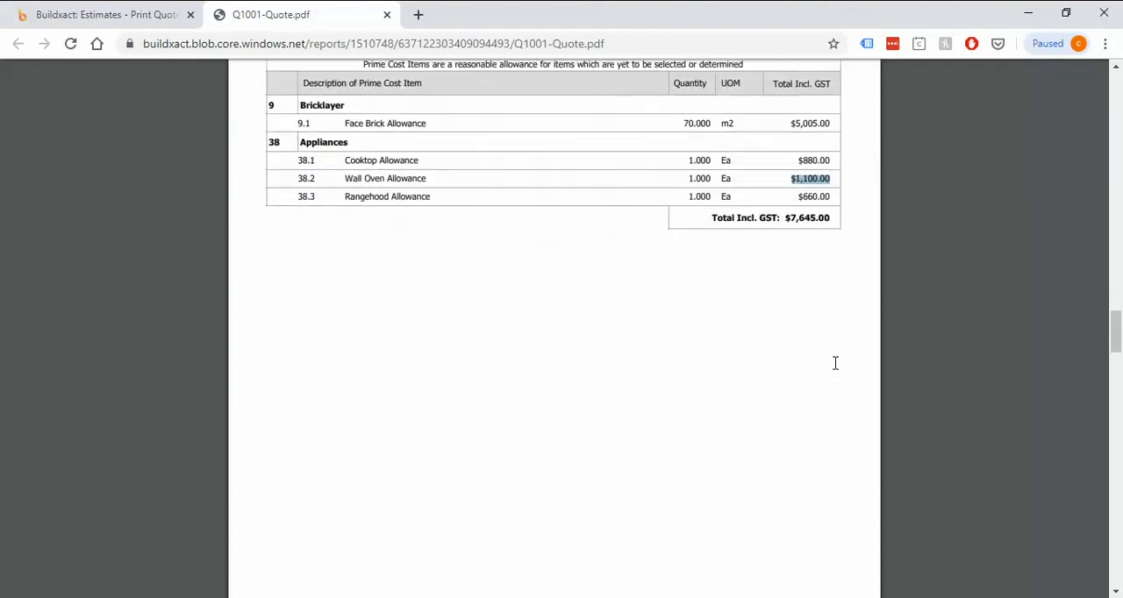
Step: Review the Quoted Categories tables and their totals including GST, from Preliminaries through Landscaping
scroll(836, 363, down, 9)
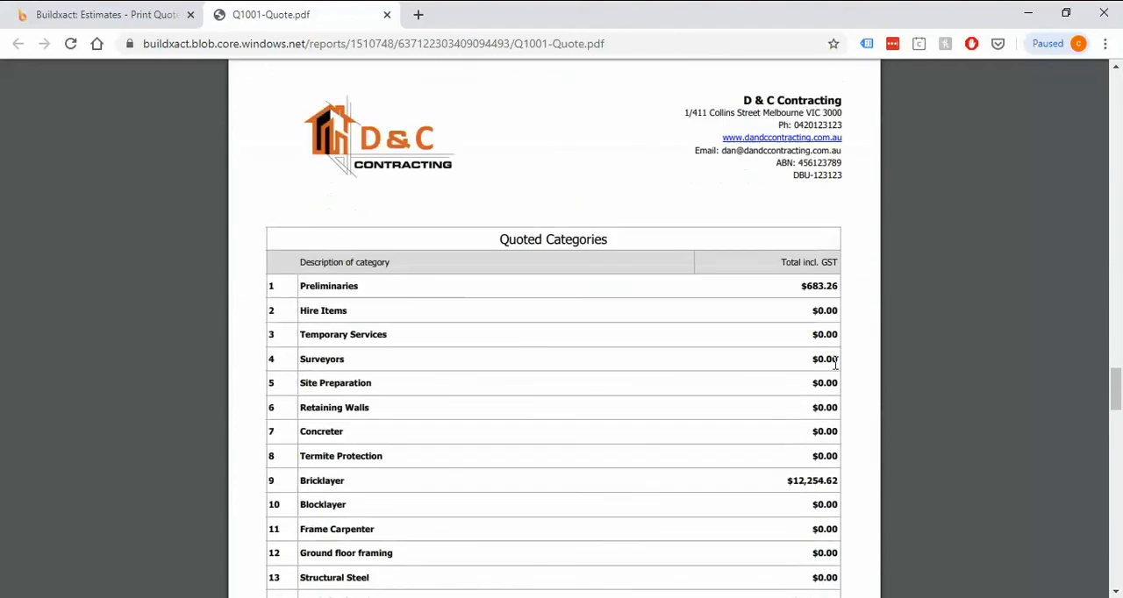
scroll(835, 364, down, 1)
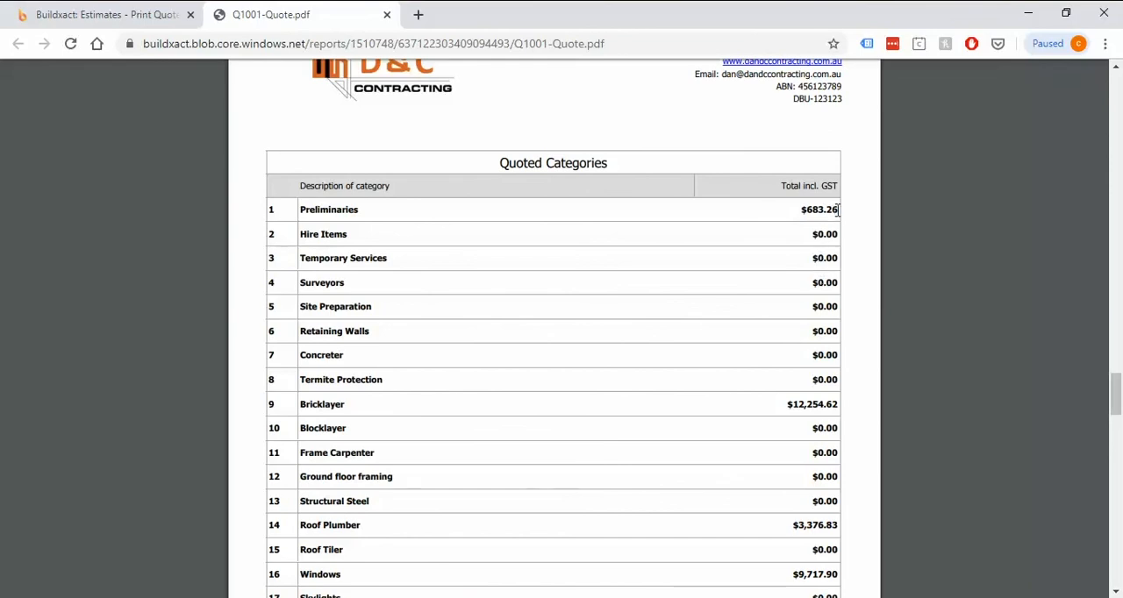
drag(838, 404, 783, 405)
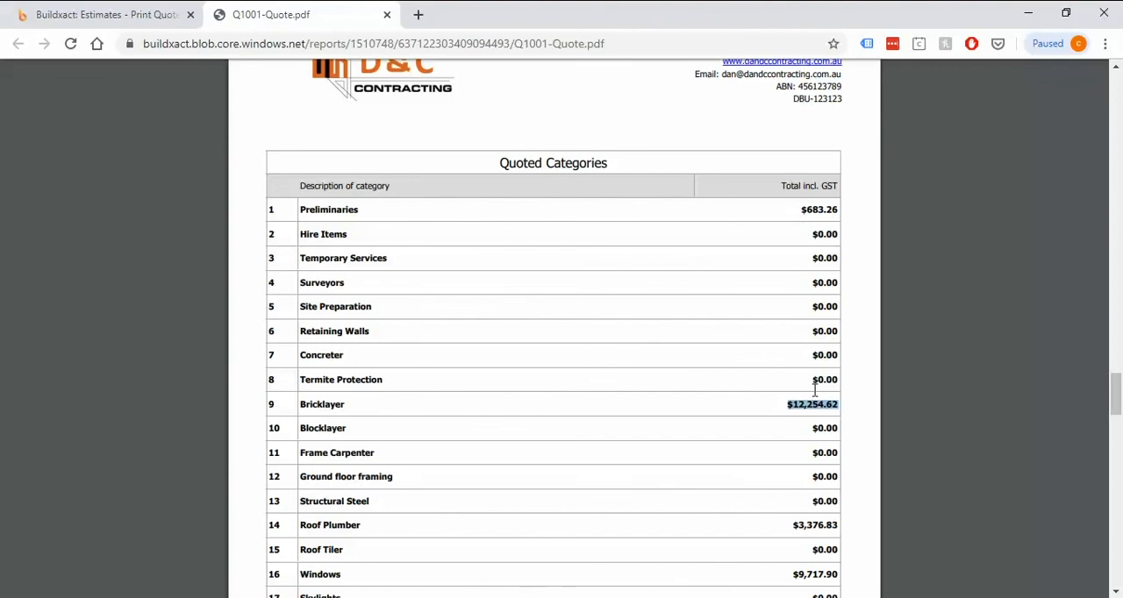
scroll(820, 281, down, 4)
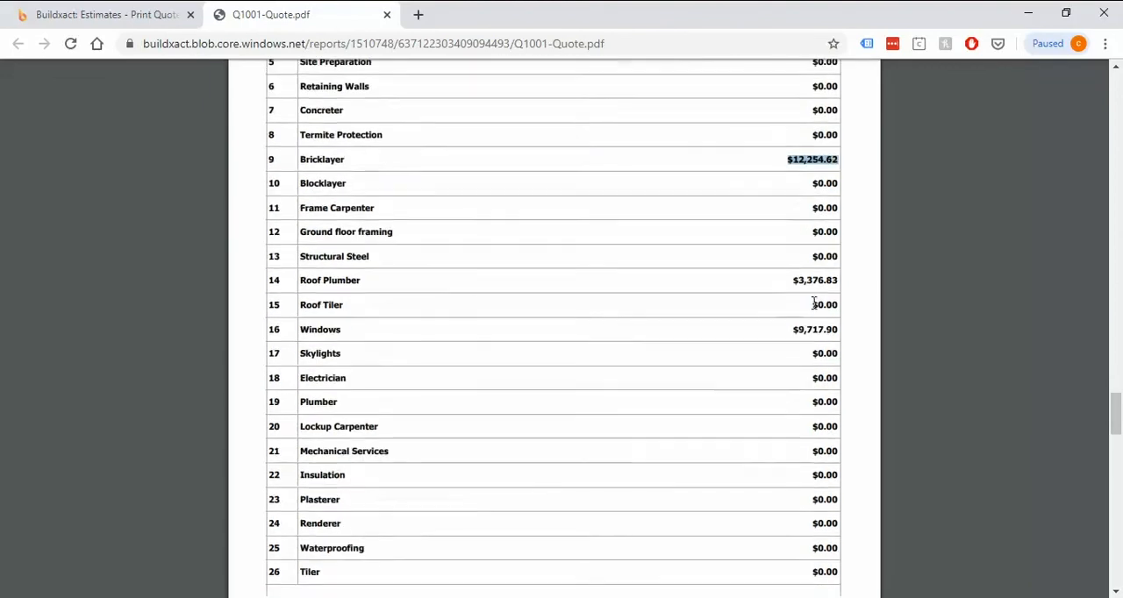
scroll(814, 304, down, 7)
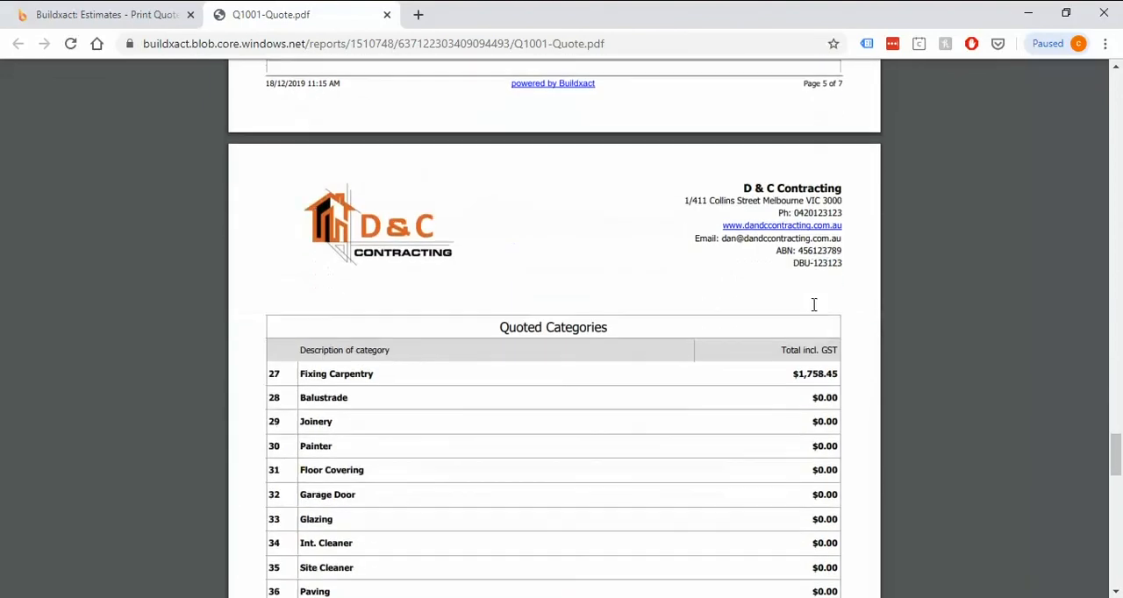
scroll(814, 305, down, 4)
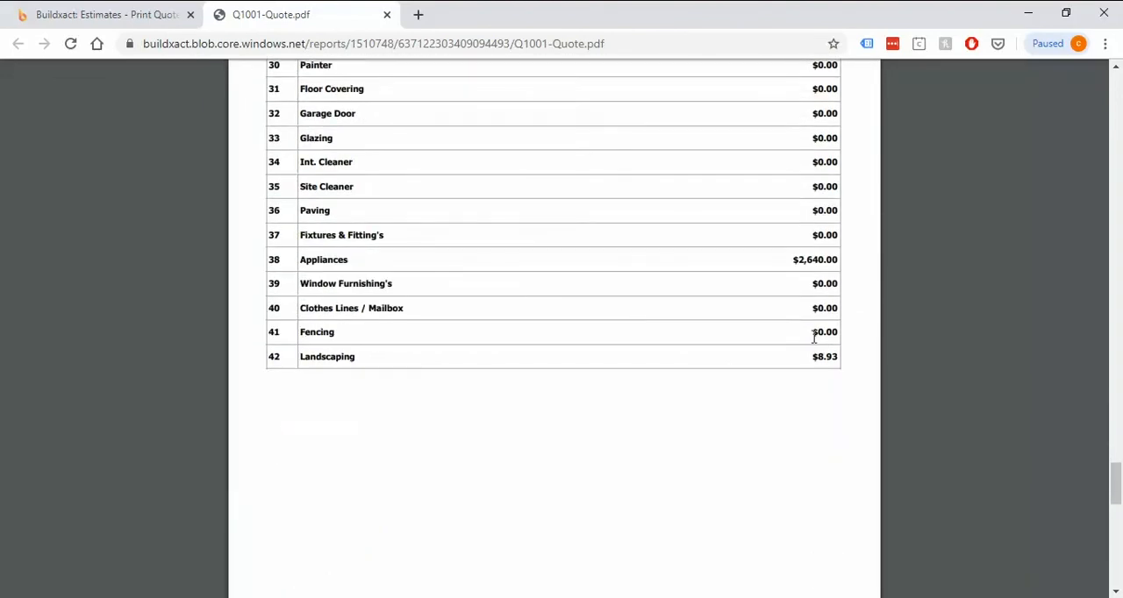
Step: Check the Terms and Conditions text and the quote's tax and overall total on the final page
scroll(806, 318, down, 5)
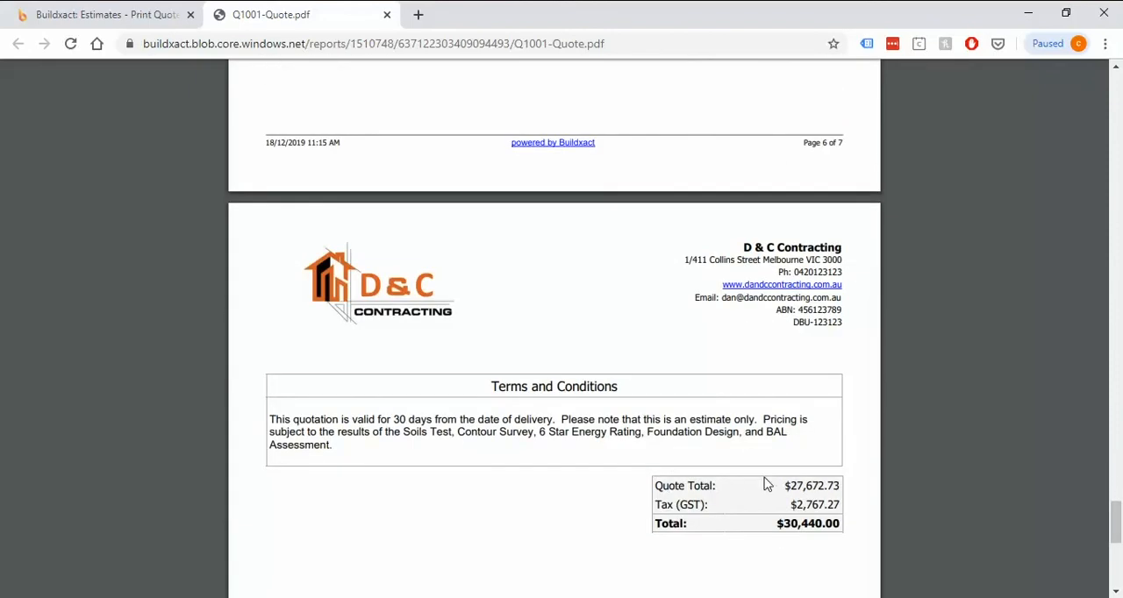
scroll(789, 487, down, 1)
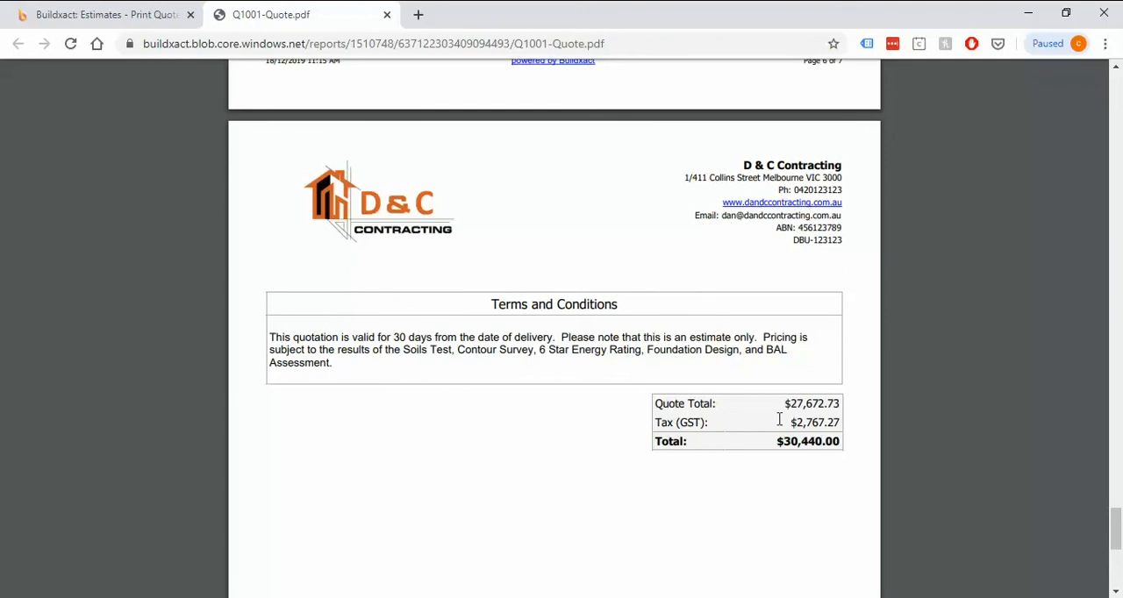
drag(777, 440, 841, 443)
Step: Return to the estimate's print options in Buildxact and review the content settings for specifications and quoted categories
click(133, 15)
click(848, 335)
scroll(548, 443, down, 3)
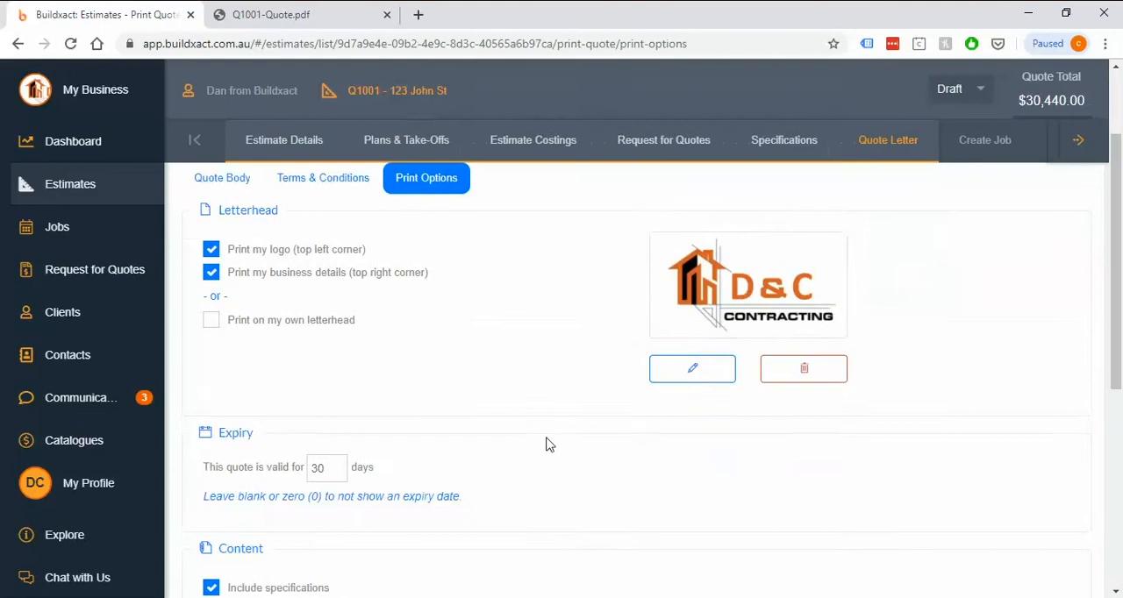
scroll(552, 442, down, 2)
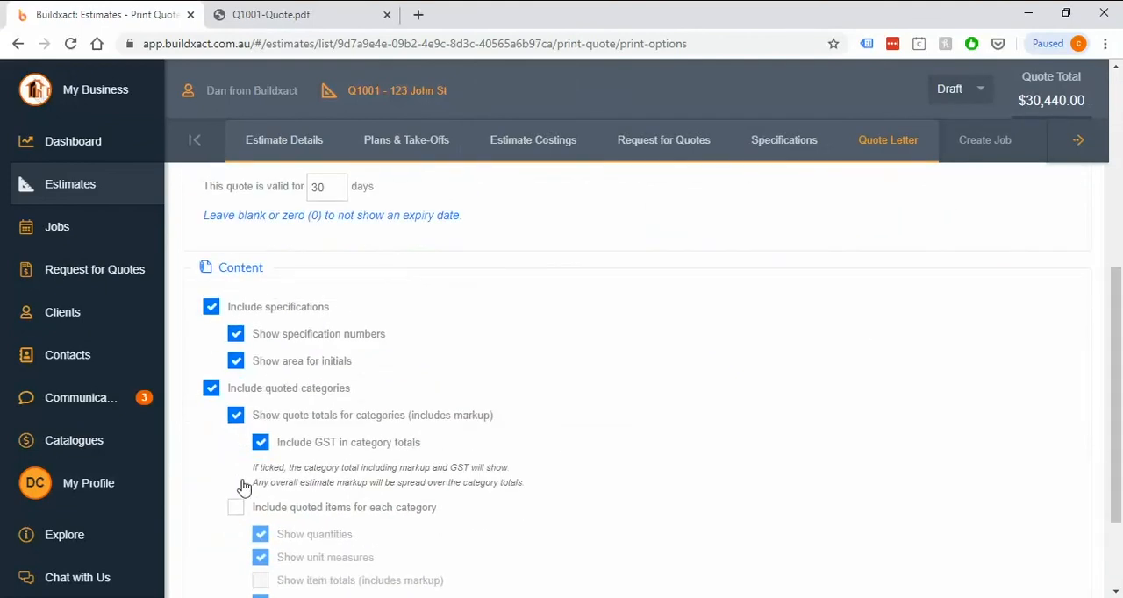